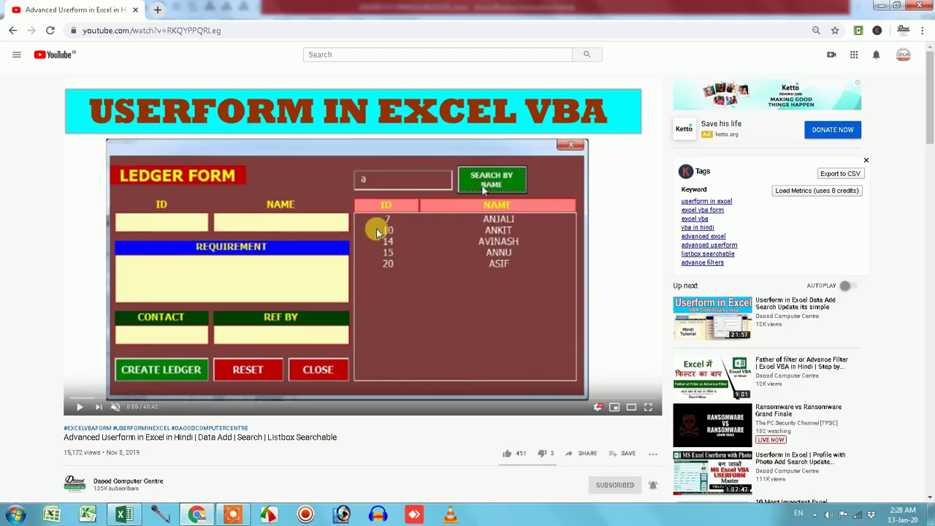
Step: Expand the YouTube video's description and scroll down through its full list of links
scroll(372, 237, down, 3)
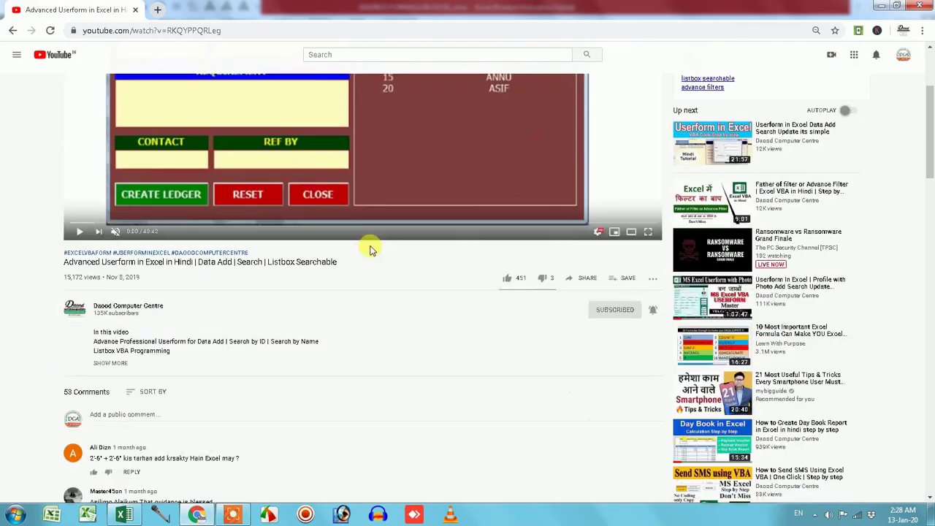
click(121, 365)
scroll(218, 352, down, 2)
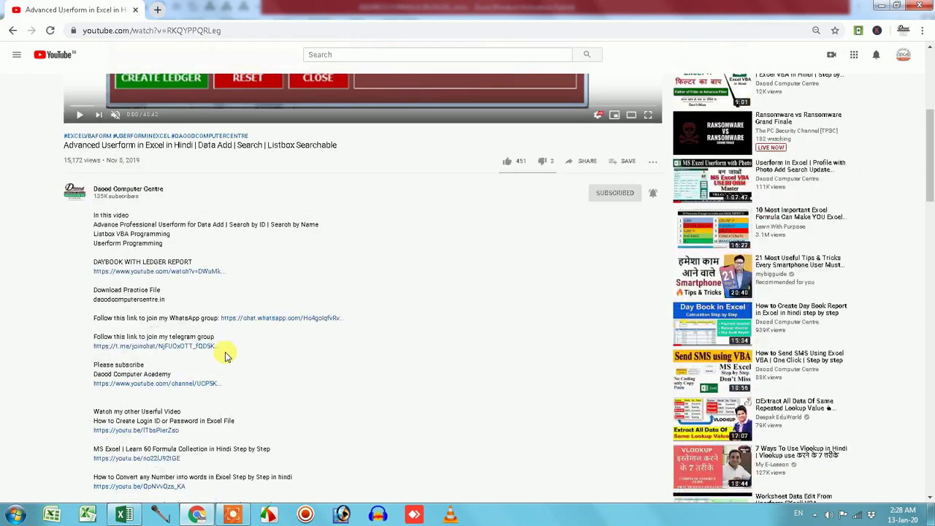
scroll(151, 296, down, 2)
scroll(153, 297, down, 1)
scroll(156, 298, down, 2)
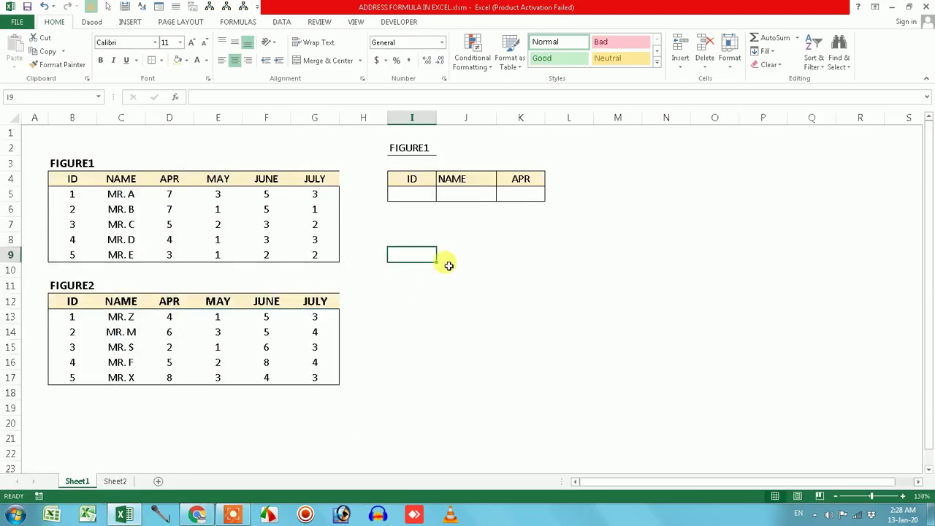
click(331, 182)
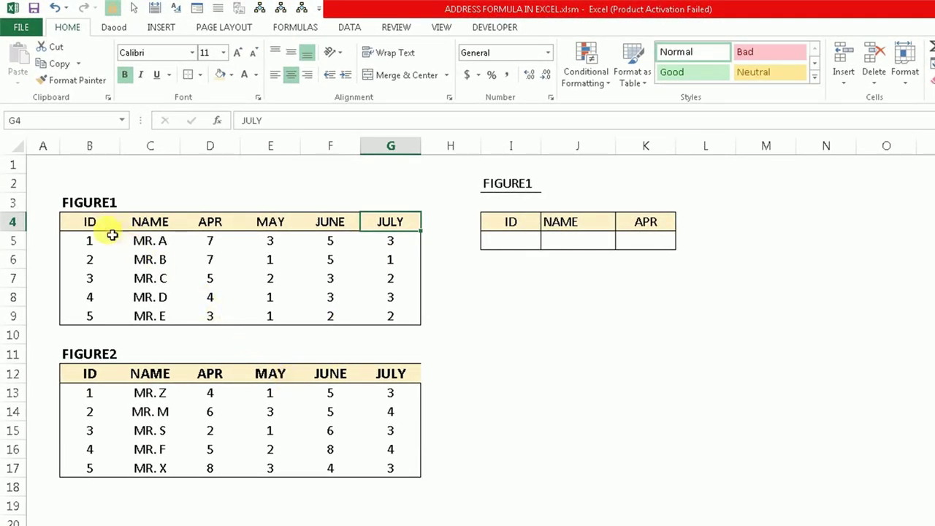
drag(92, 221, 389, 316)
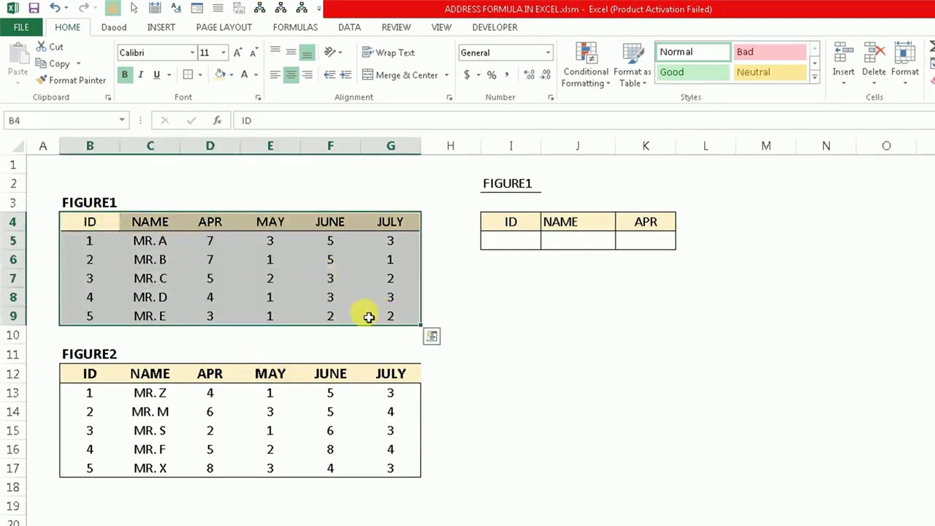
drag(117, 380, 379, 469)
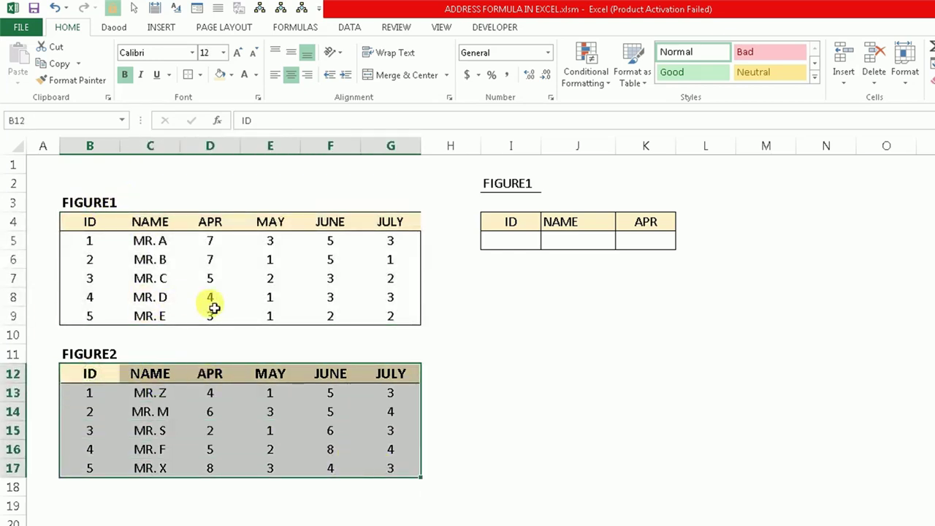
click(306, 261)
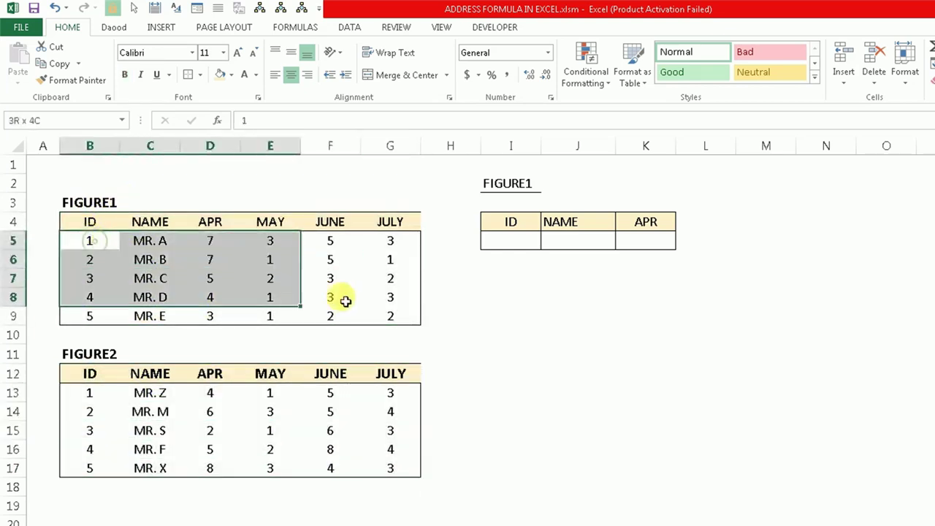
drag(94, 241, 387, 312)
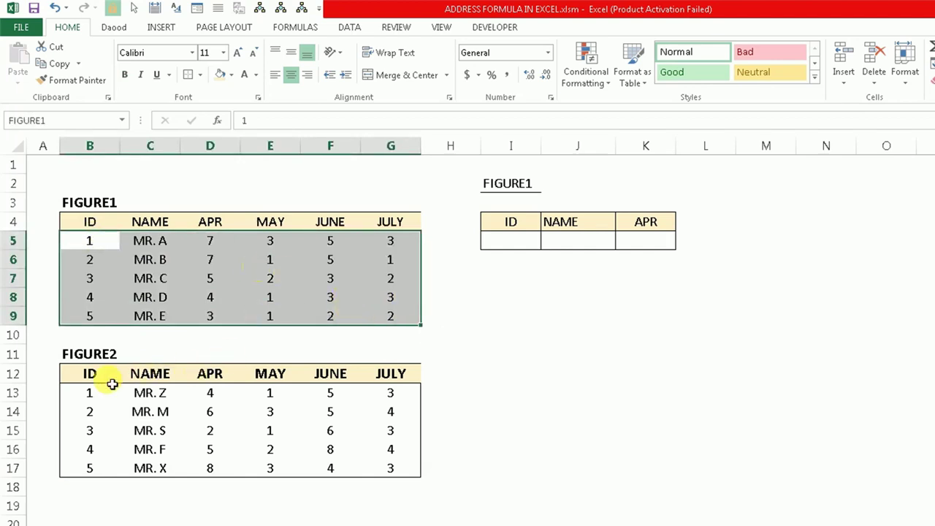
drag(109, 392, 413, 477)
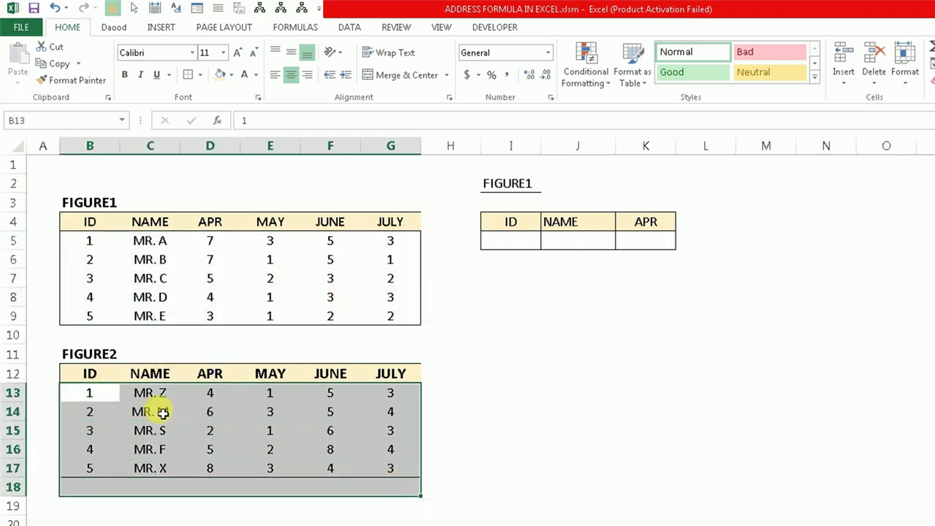
mouse_move(100, 392)
mouse_down()
mouse_move(322, 460)
mouse_move(381, 468)
mouse_up()
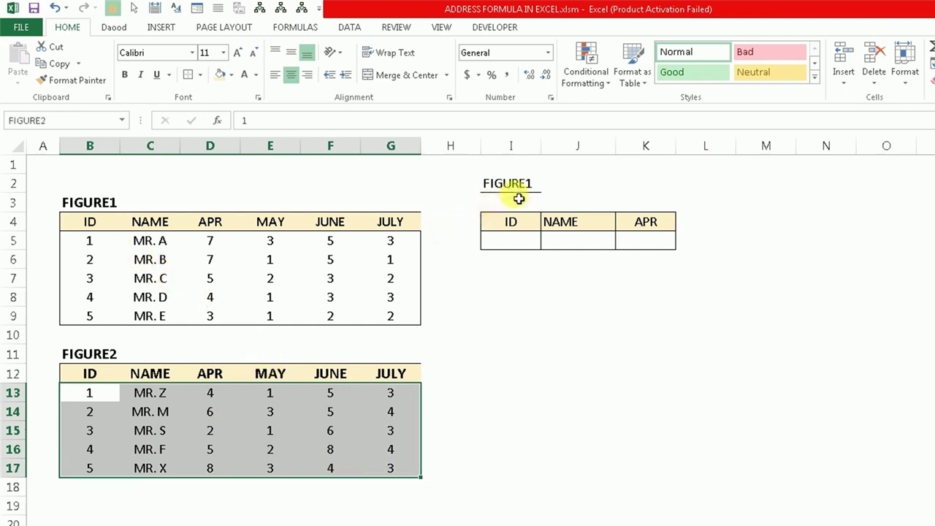
Step: Enter ID 1 in lookup cell I5, then check title cell I2 and NAME cell J5
click(516, 235)
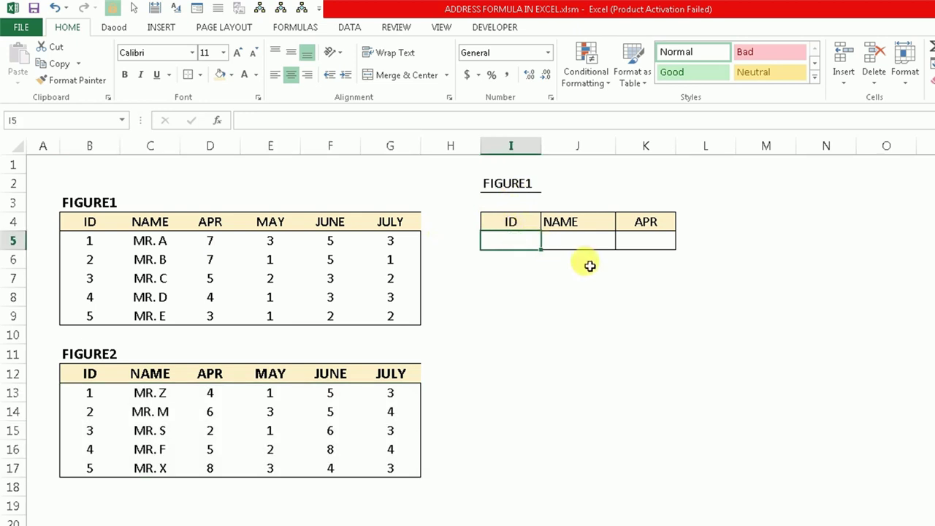
text(1)
key(Return)
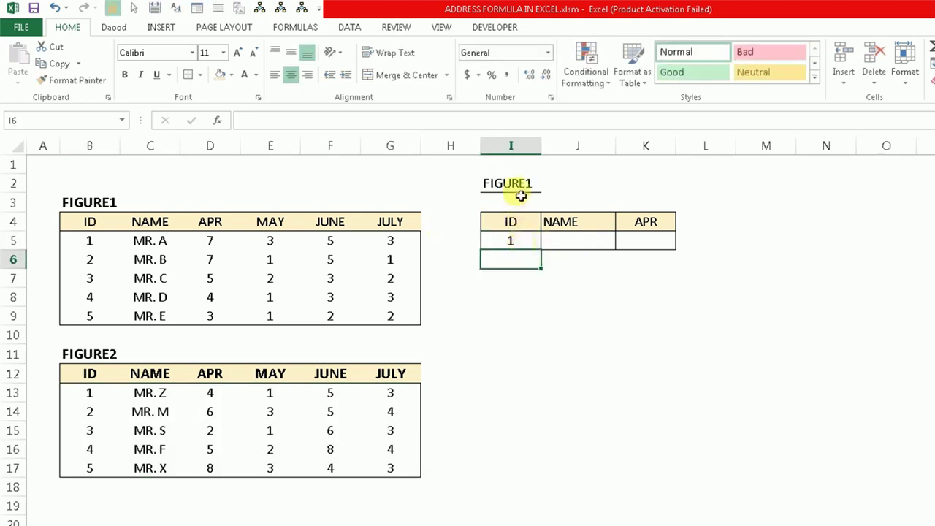
click(521, 191)
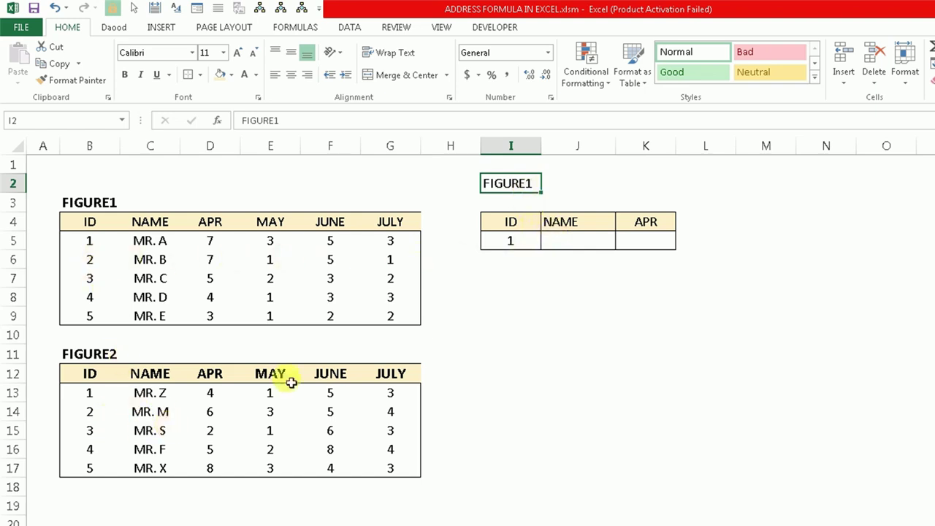
click(574, 238)
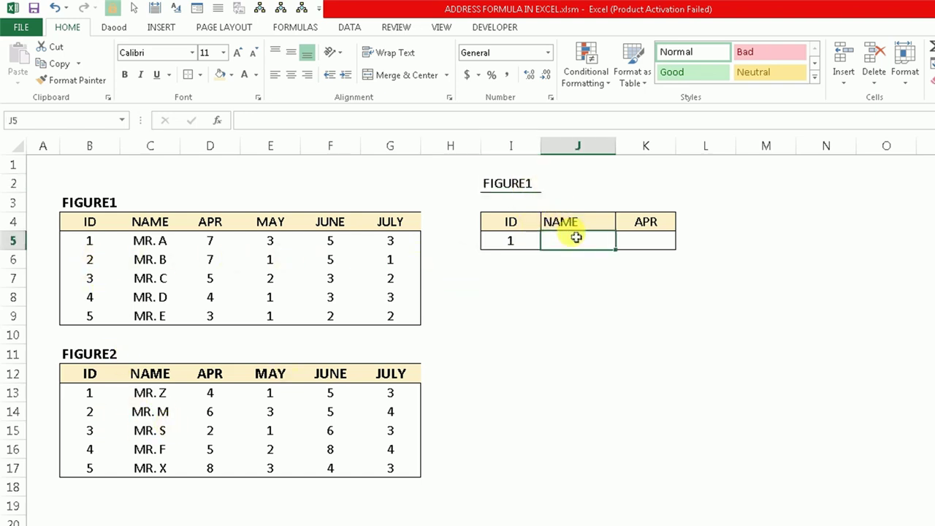
Step: Review the lookup box's APR heading K4 against FIGURE1's APR, MAY, JUNE and JULY headings
click(647, 225)
click(647, 241)
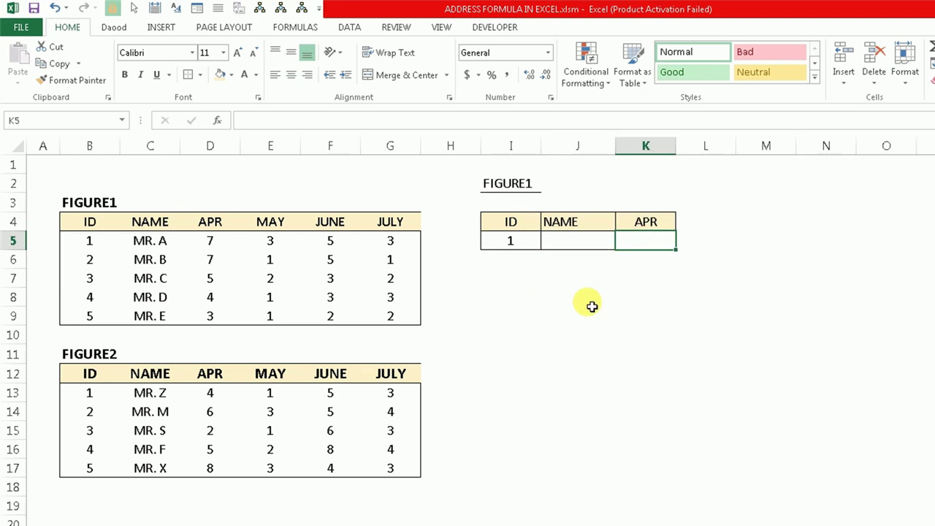
click(650, 224)
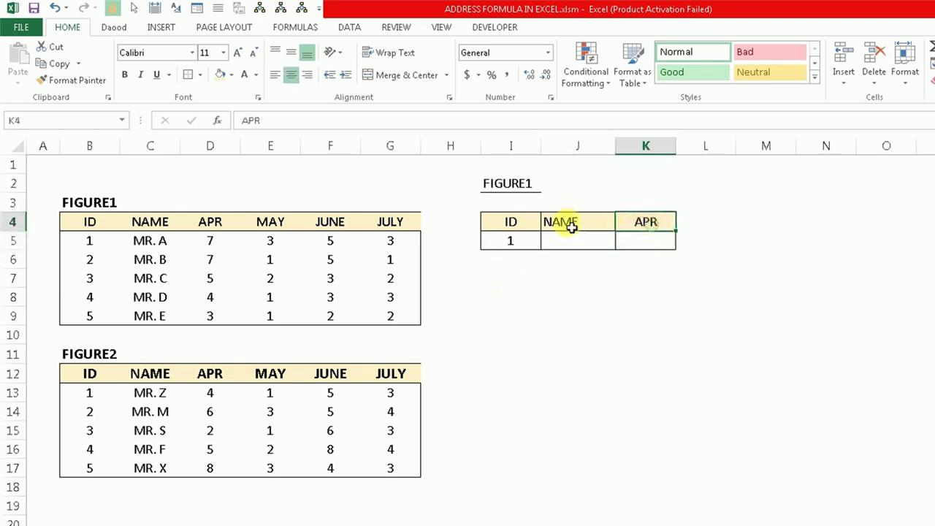
click(219, 223)
click(296, 224)
click(330, 223)
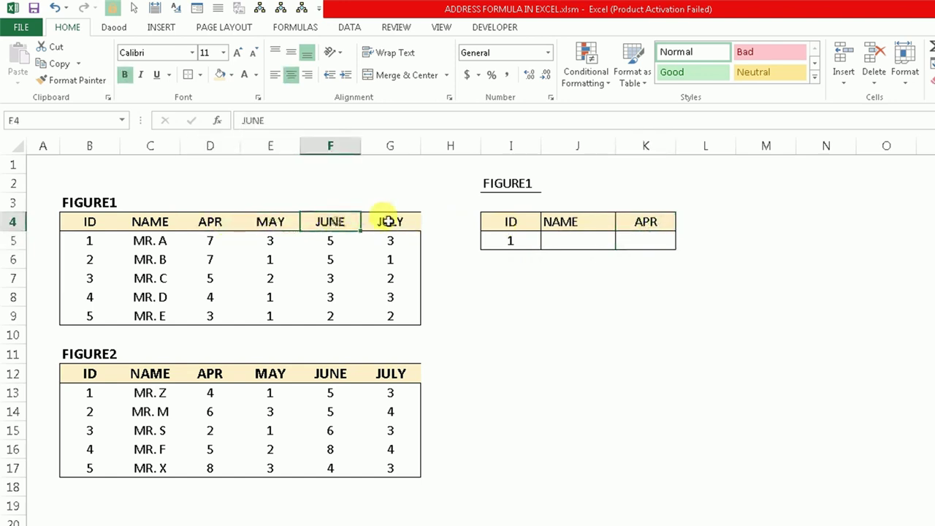
click(387, 221)
click(649, 224)
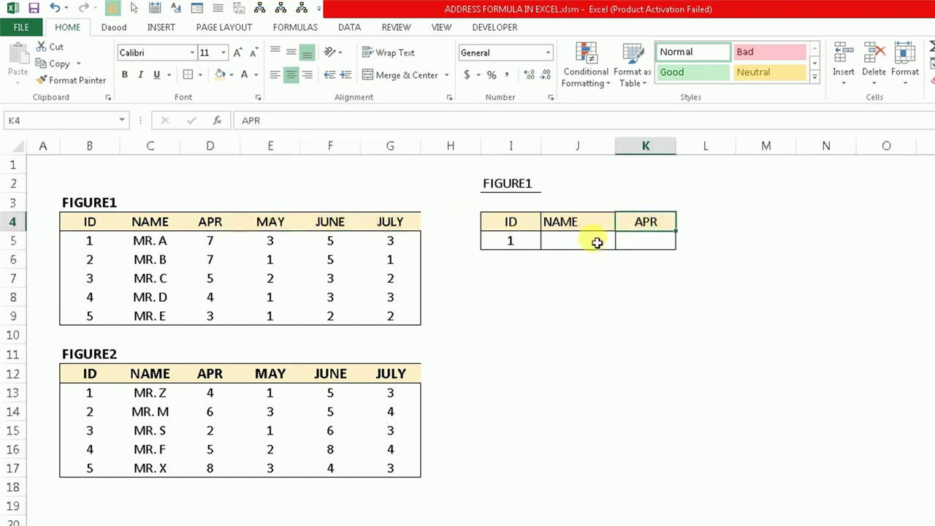
Step: Give K4 a List data validation sourced from the month headings =$D$4:$G$4
click(355, 26)
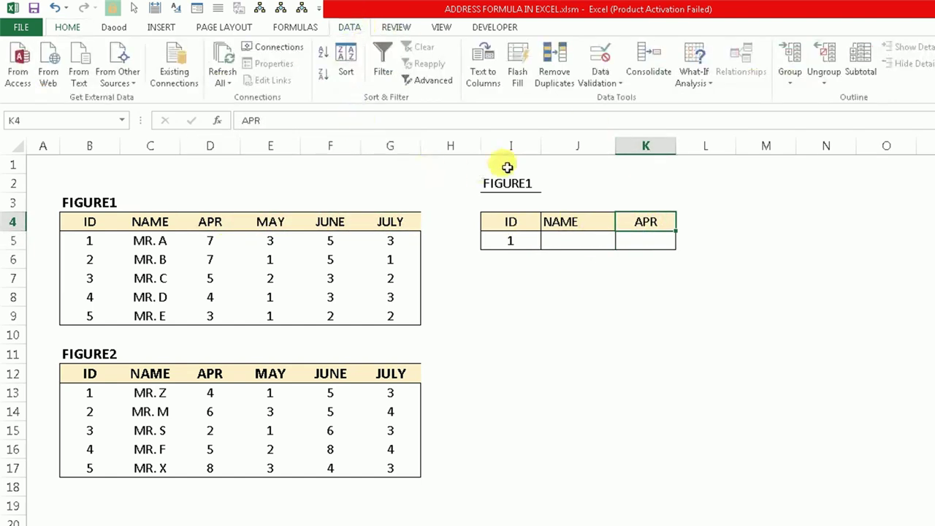
click(600, 83)
click(612, 101)
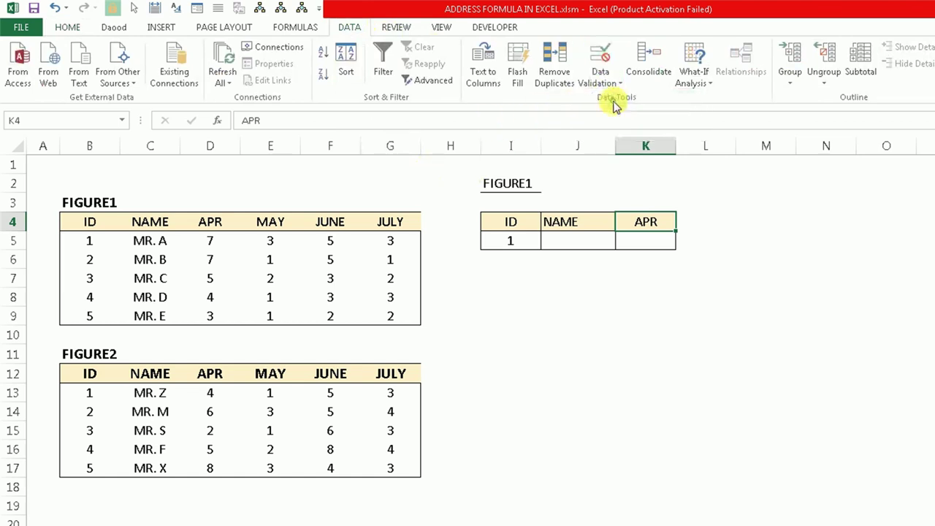
drag(424, 211, 835, 192)
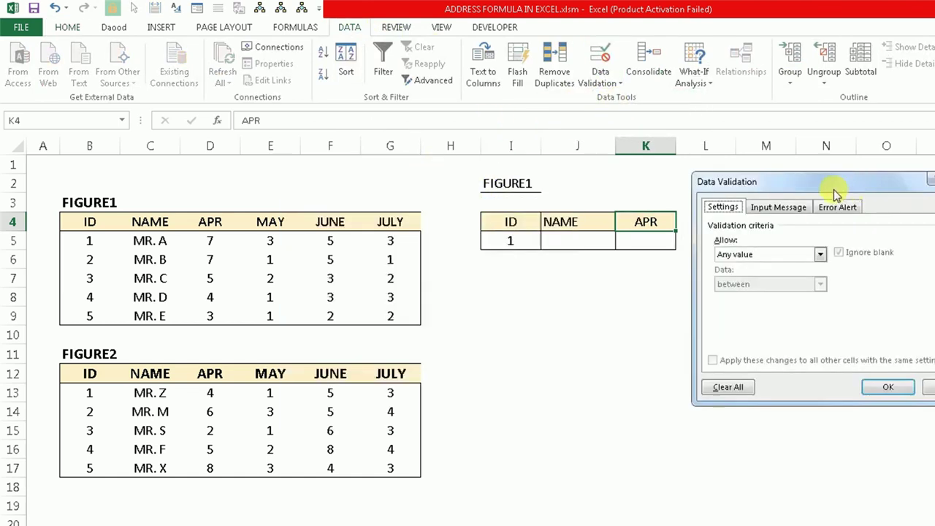
click(755, 254)
click(747, 296)
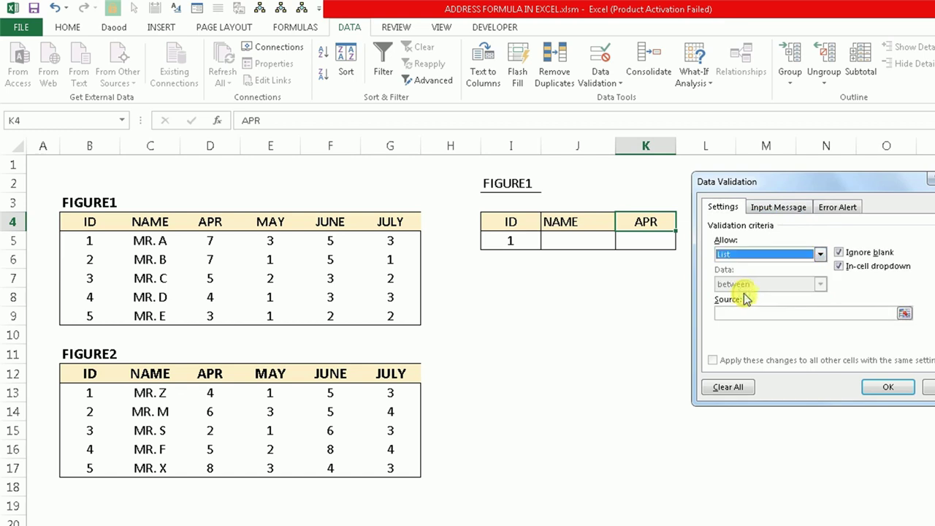
click(736, 312)
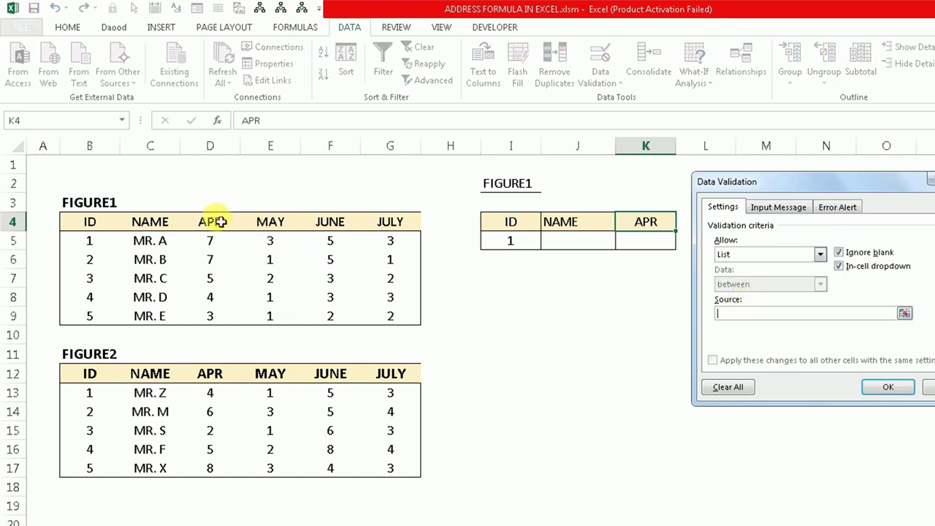
drag(221, 221, 369, 221)
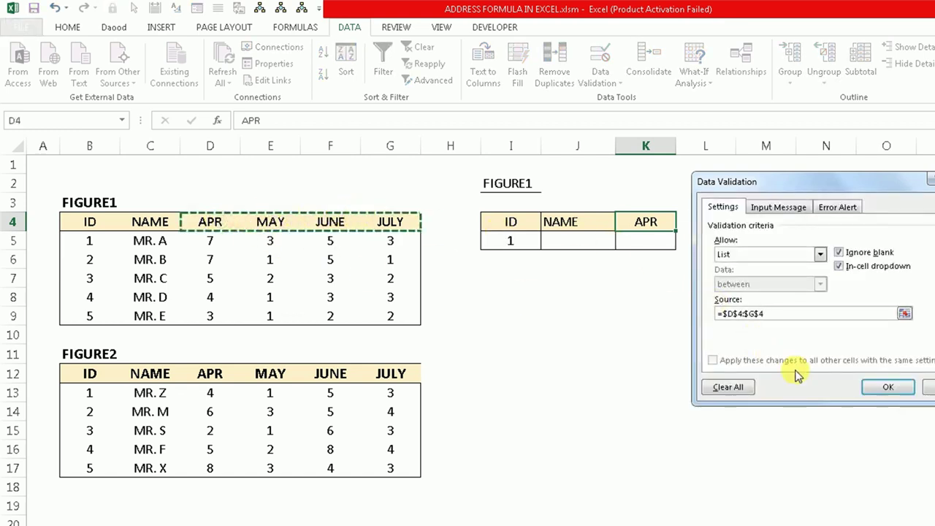
click(884, 387)
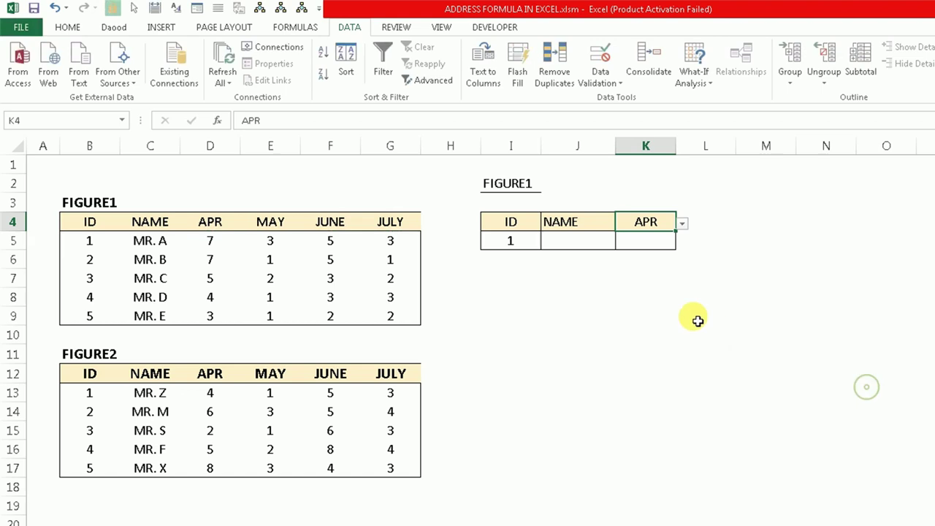
Step: Test K4's month dropdown and set it to MAY
click(681, 225)
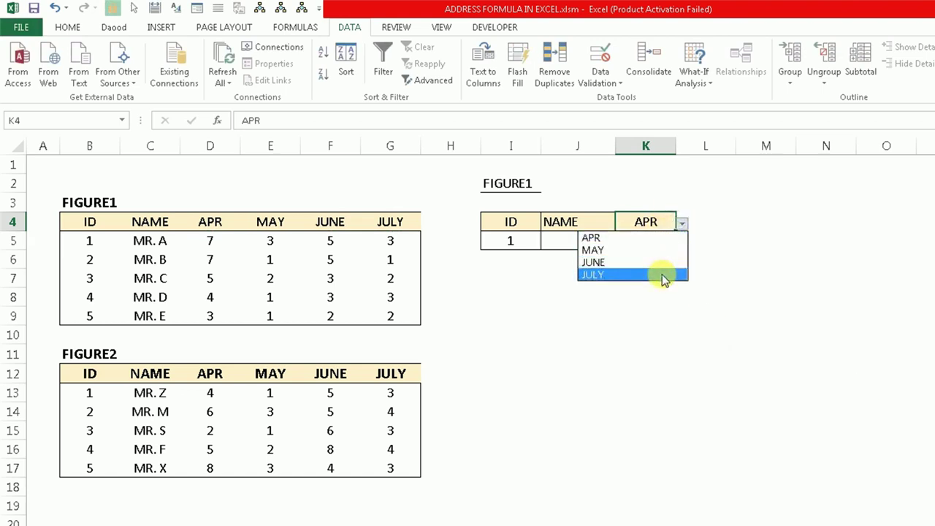
click(660, 239)
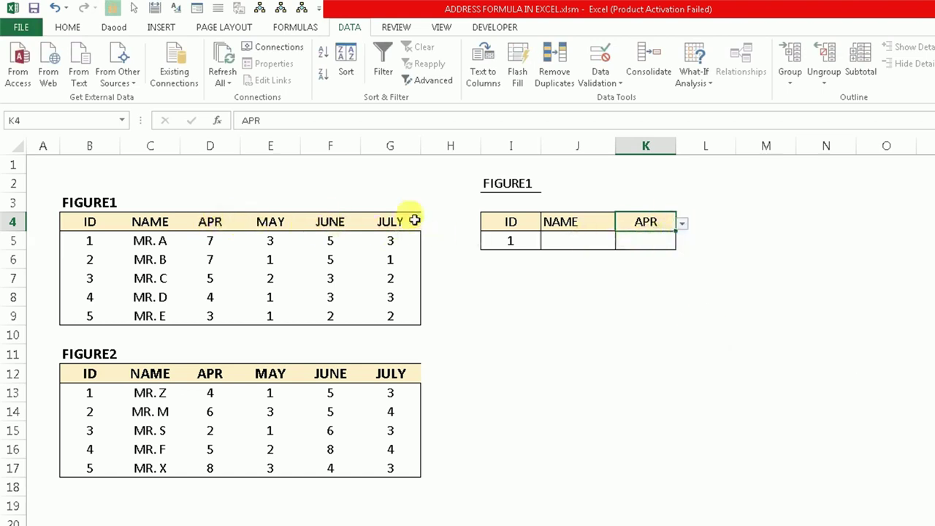
click(682, 224)
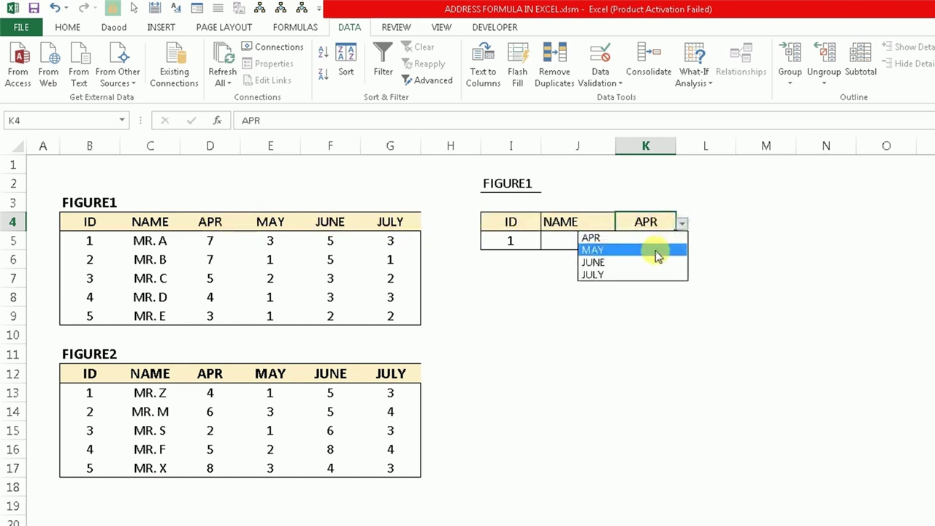
click(657, 252)
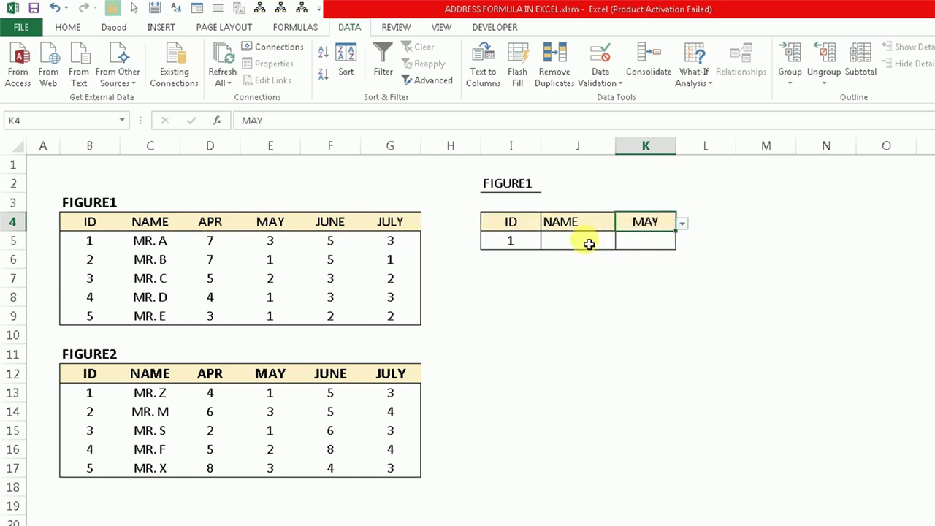
click(507, 184)
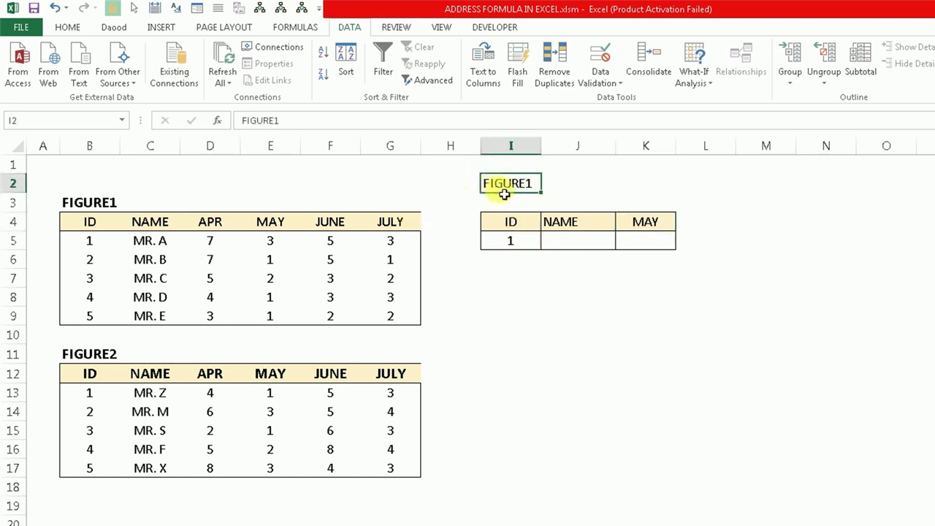
Step: Give I2 a List data validation with source FIGURE1,FIGURE2, then check its dropdown choices
click(609, 80)
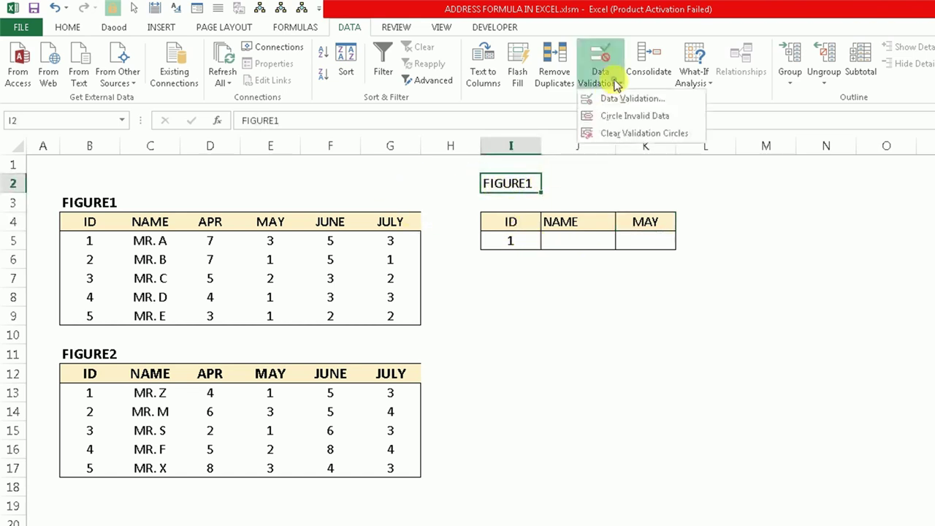
click(617, 99)
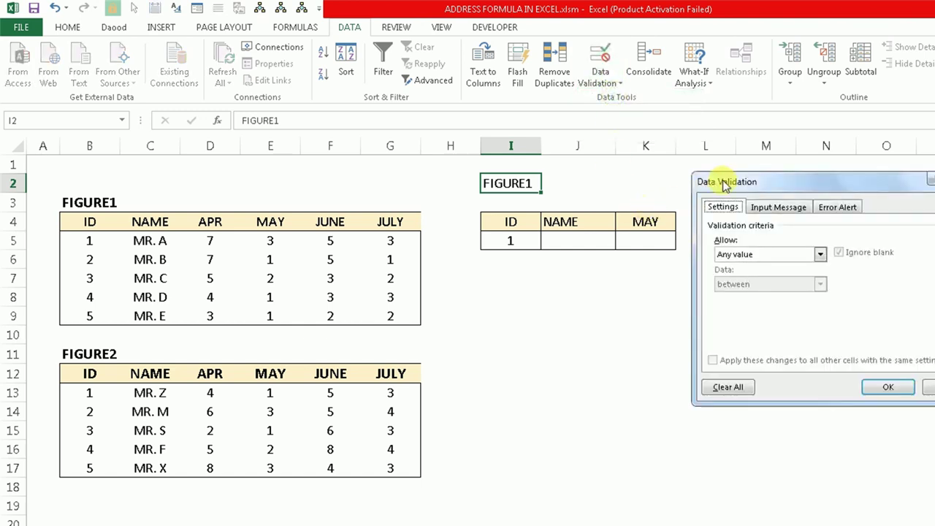
drag(720, 183, 485, 281)
click(501, 347)
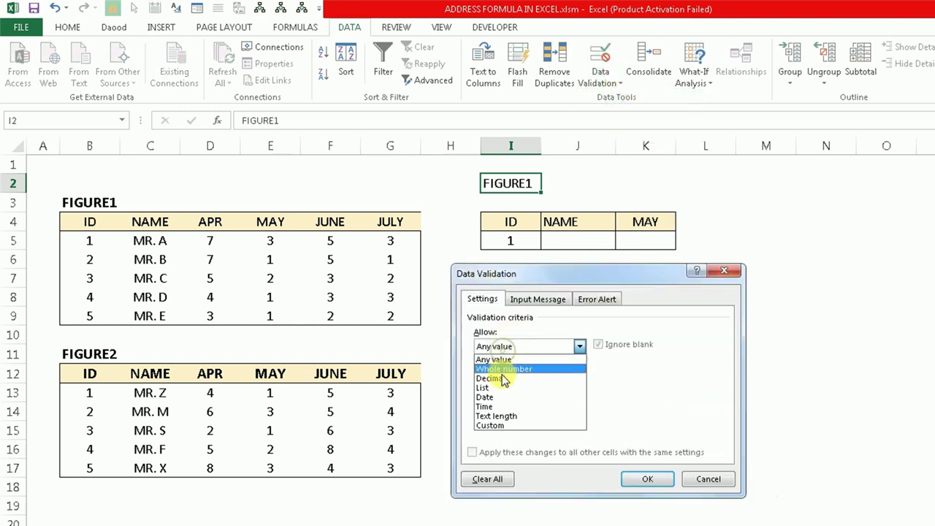
click(494, 386)
click(499, 404)
text(FIGUTRE1,FIGURE2)
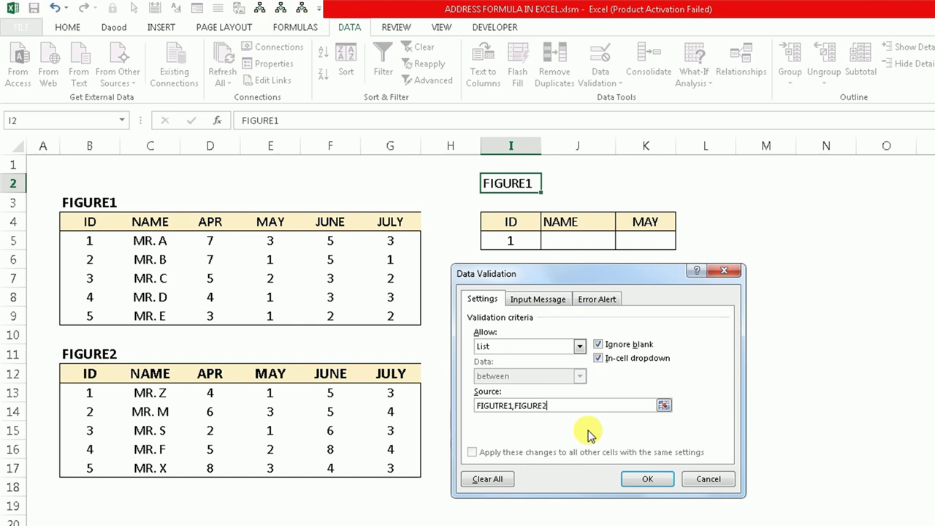
click(636, 477)
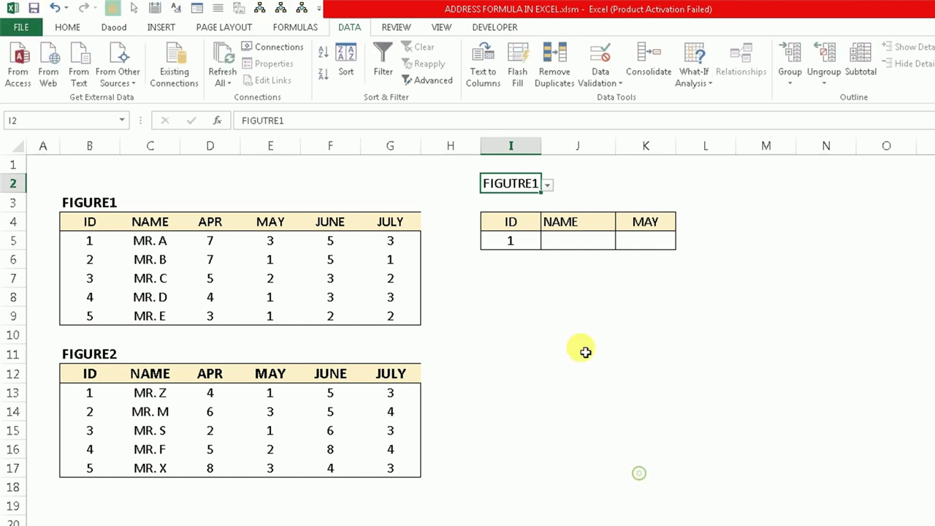
click(547, 186)
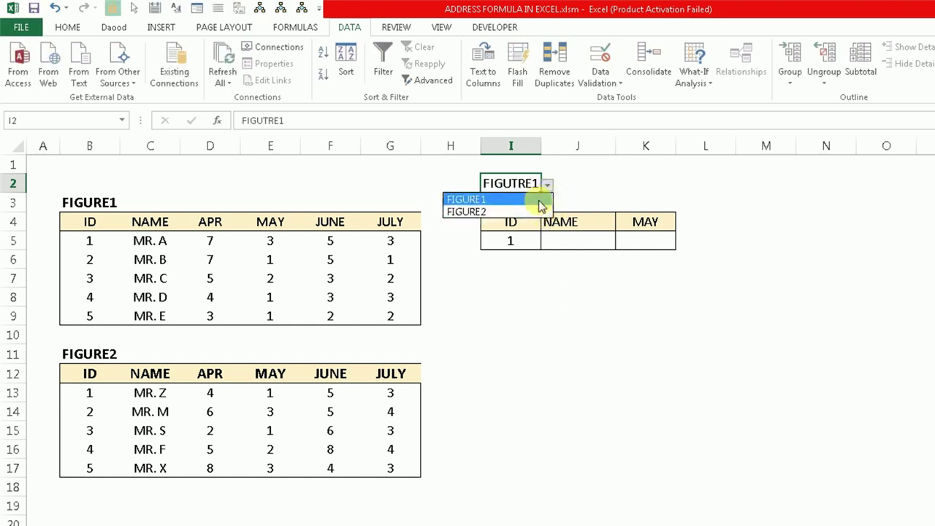
key(Escape)
drag(102, 241, 387, 315)
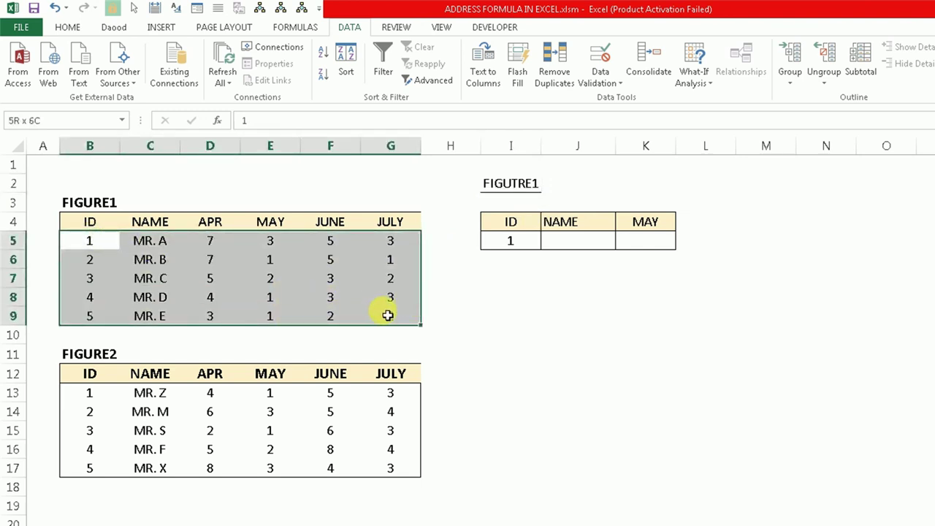
Step: Name the selected range B5:G9 FIGURE1 in the Name Box
click(60, 121)
key(BackSpace)
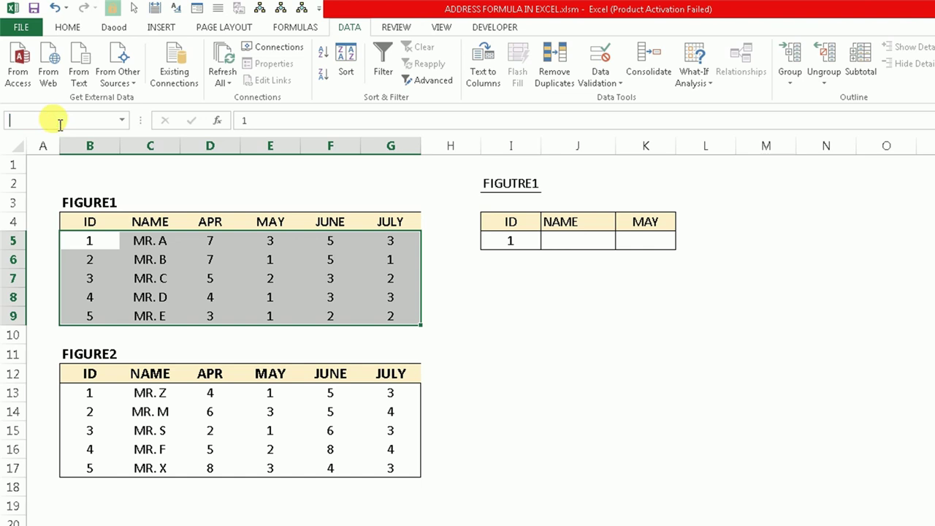
text(FIGURE1)
key(Return)
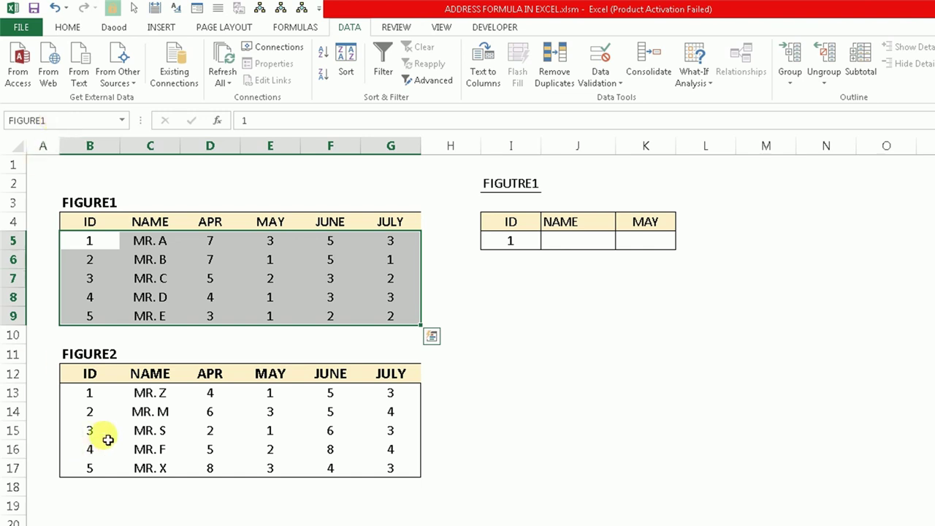
Step: Select B13:G17 and name it FIGURE2 in the Name Box
drag(94, 400, 371, 463)
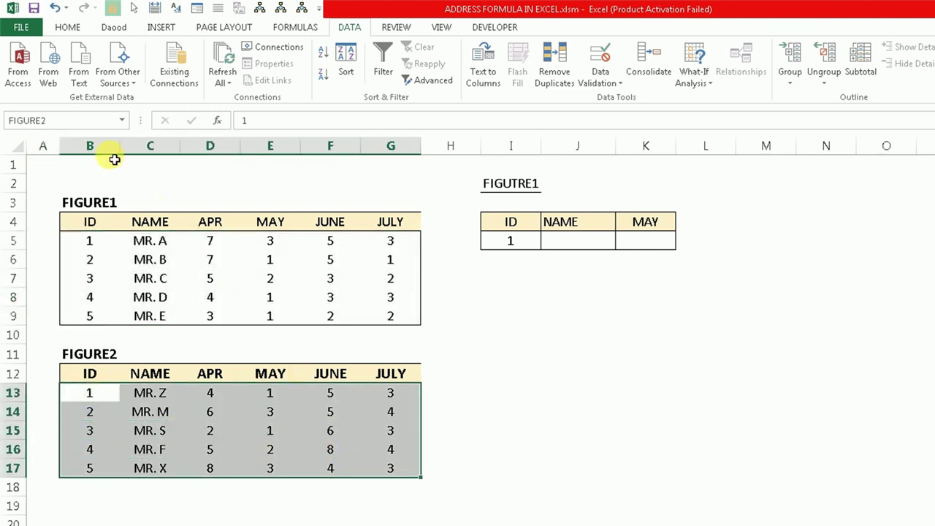
click(50, 121)
click(52, 121)
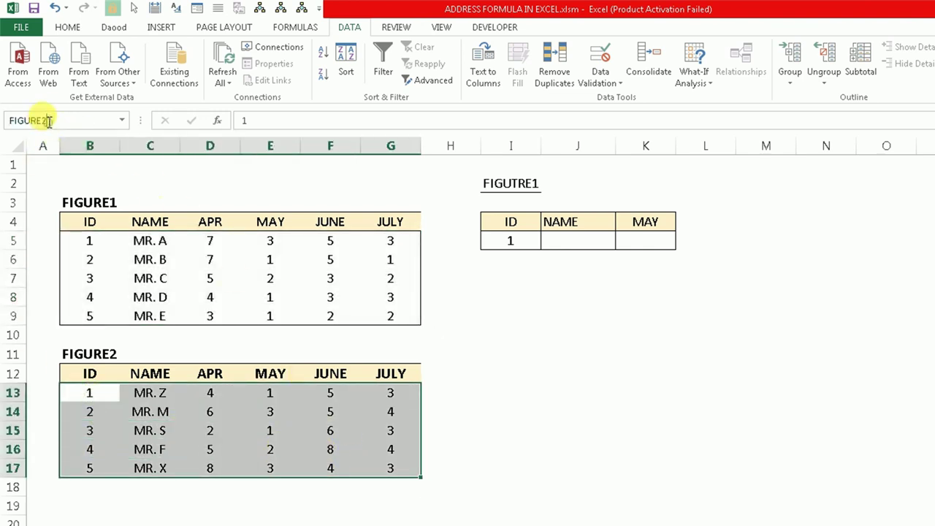
click(531, 234)
click(561, 235)
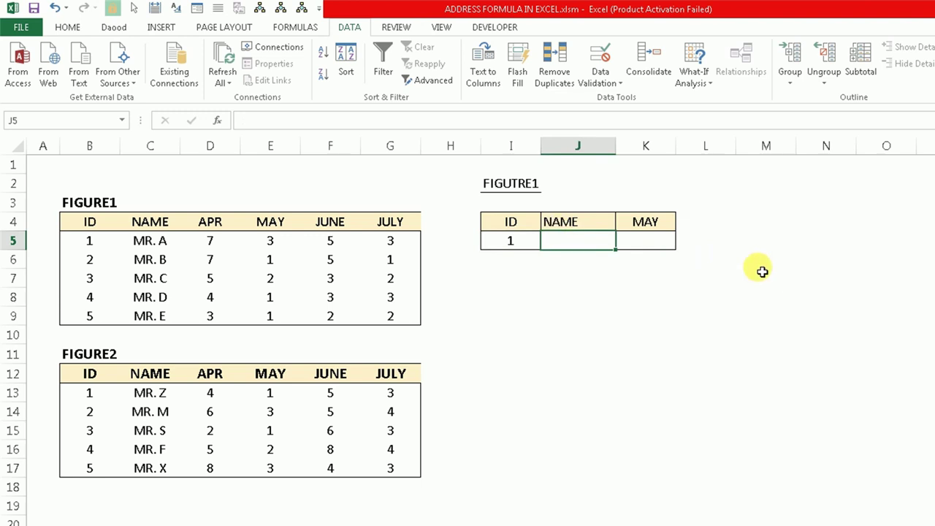
Step: Enter =VLOOKUP(I5,INDIRECT(I2),2,0) in J5 to look up the name
text(=)
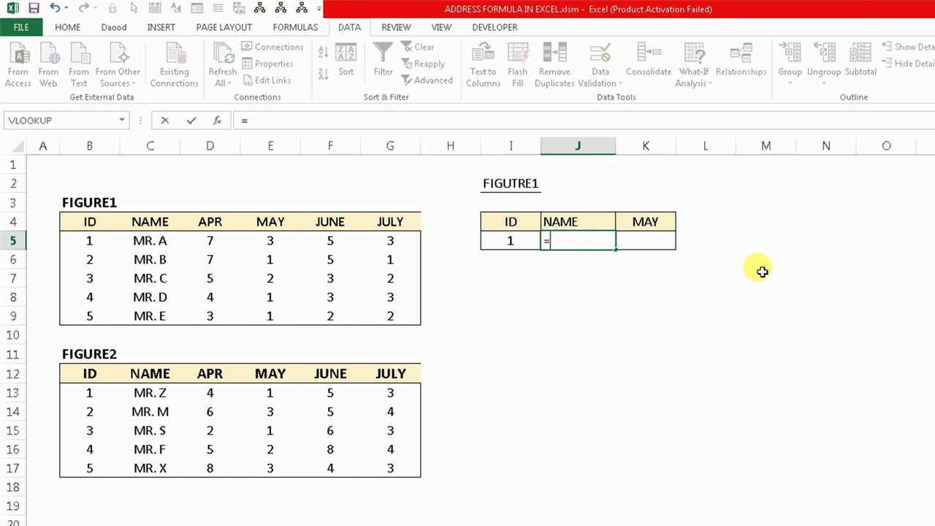
text(VL)
key(Tab)
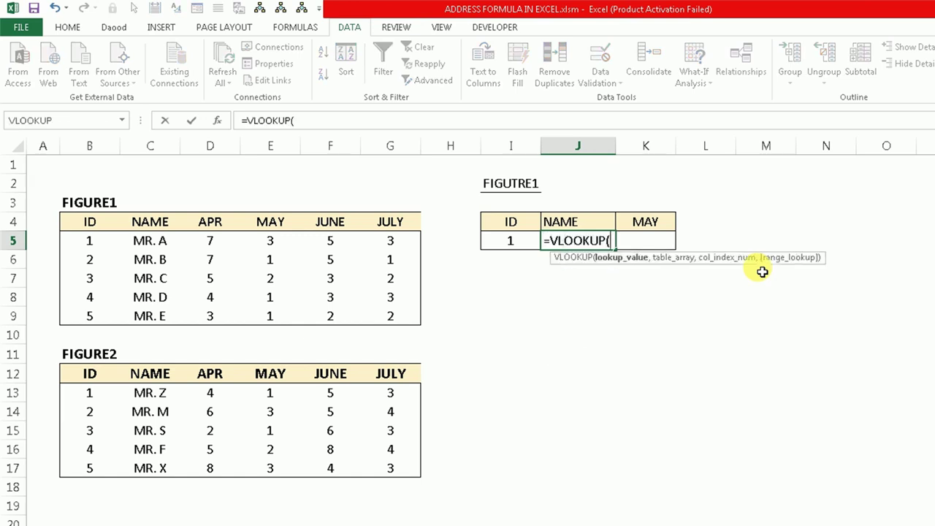
click(497, 241)
text(,)
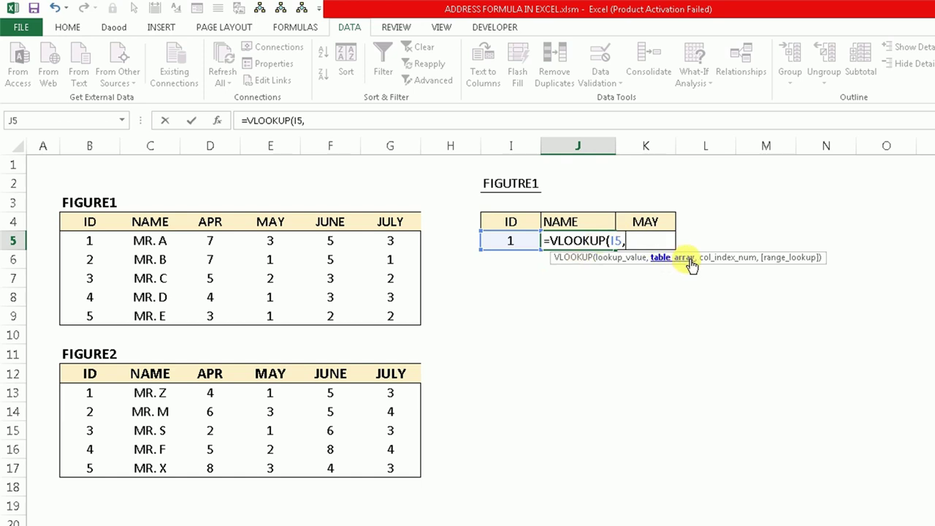
text(INDI)
key(Tab)
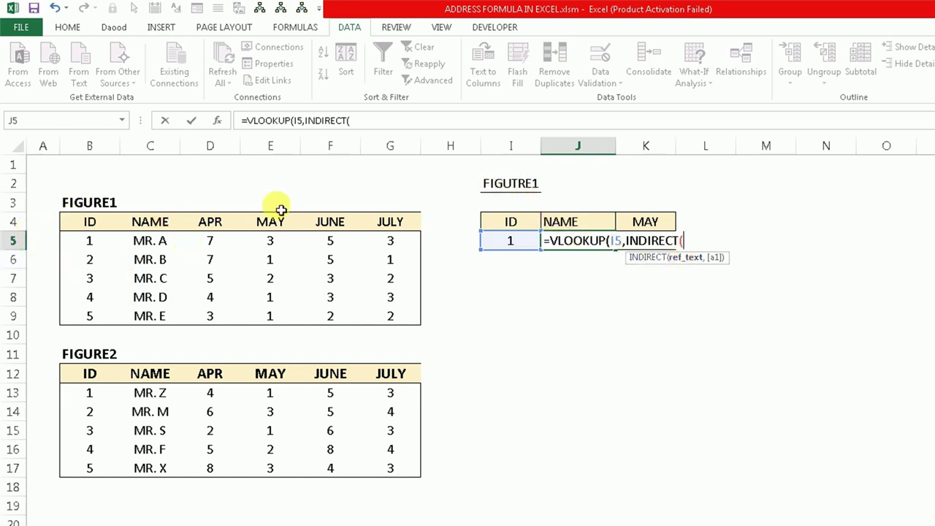
click(532, 183)
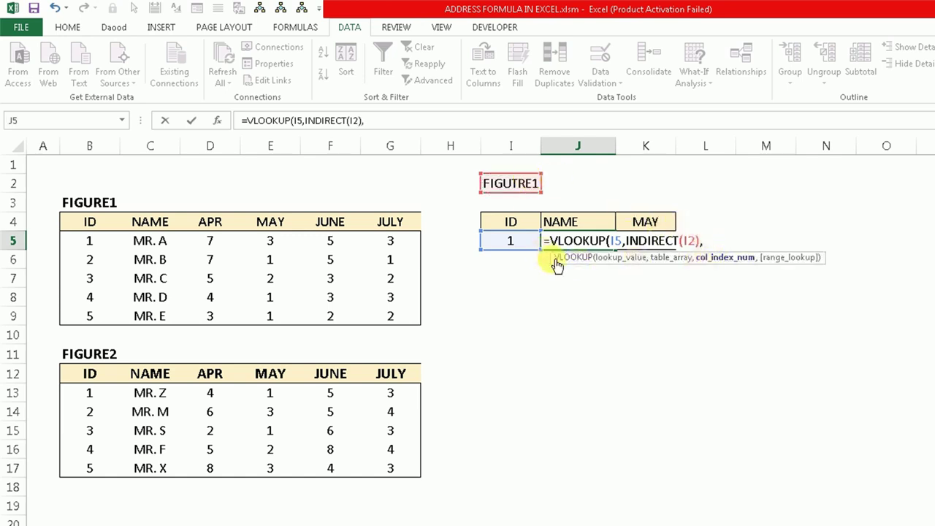
drag(555, 264, 526, 315)
text(2)
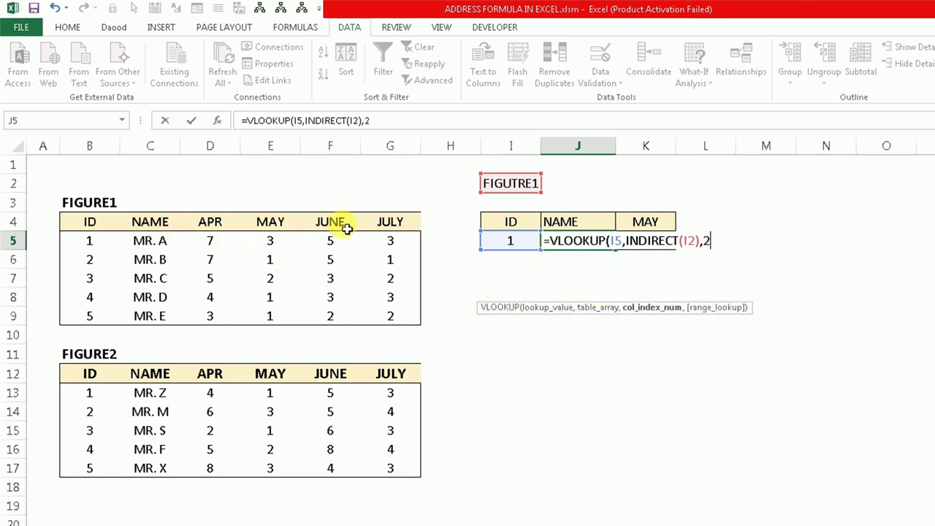
text(,0)
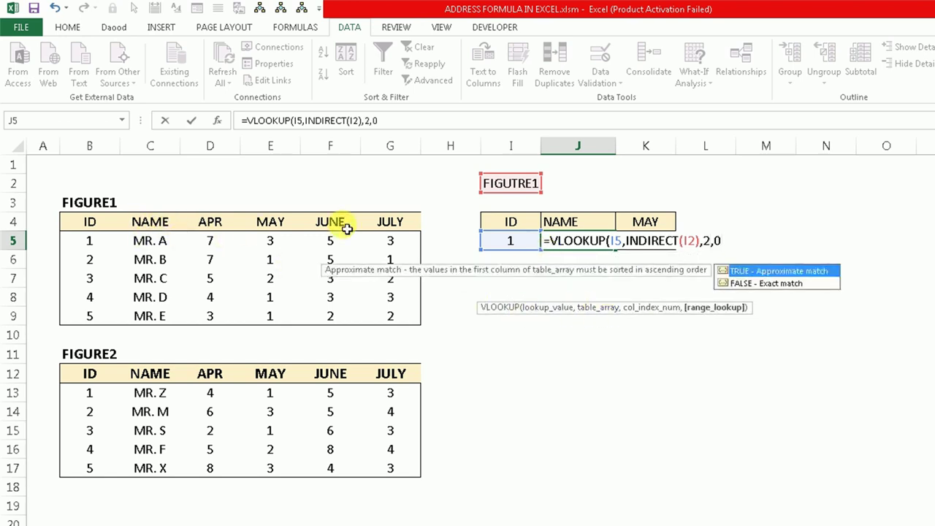
text())
key(Return)
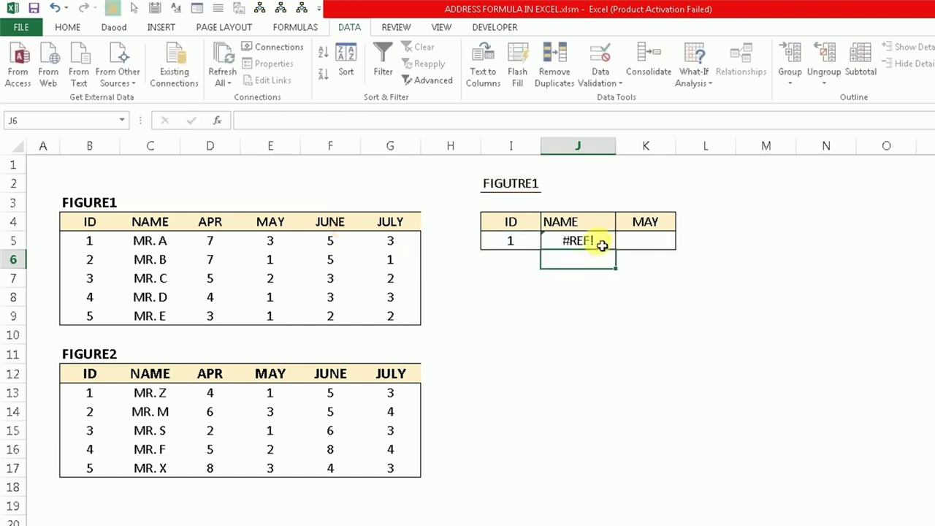
click(596, 242)
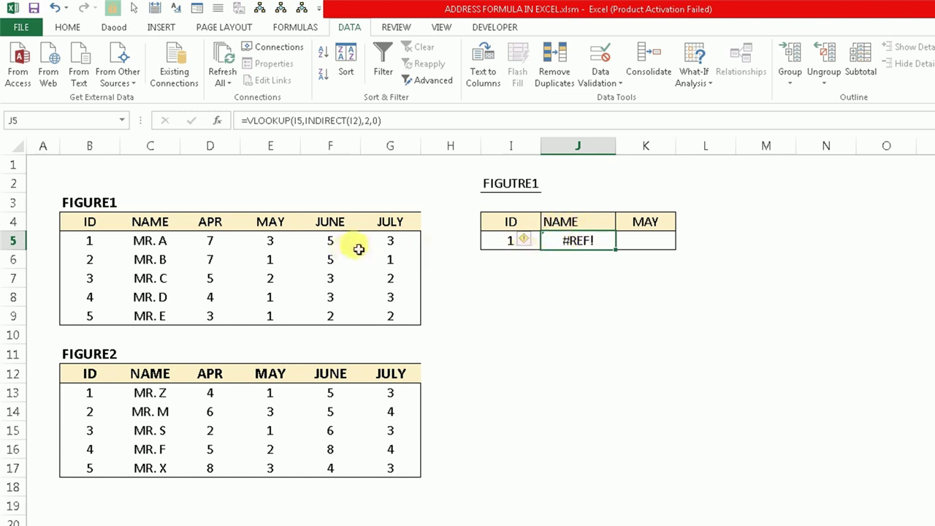
Step: Review the defined names FIGURE1 and FIGURE2 in the Formulas tab's name list
click(299, 27)
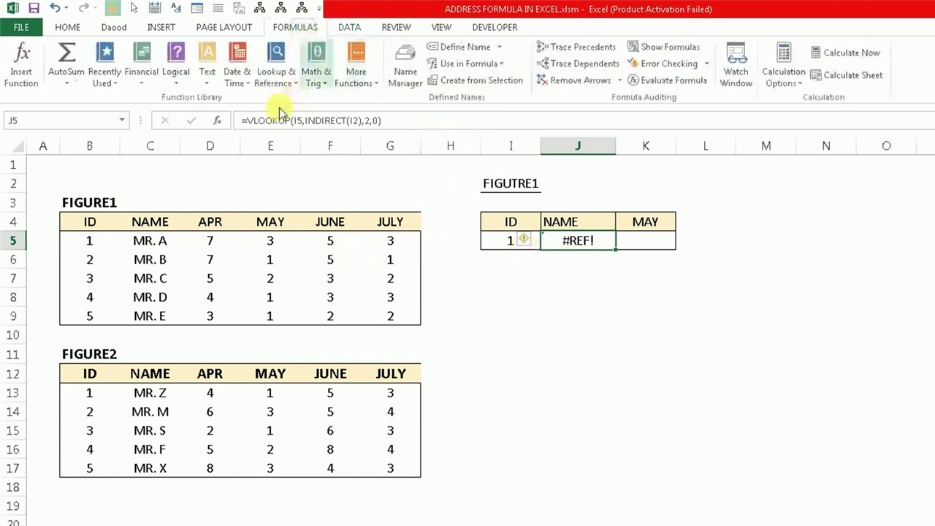
click(405, 73)
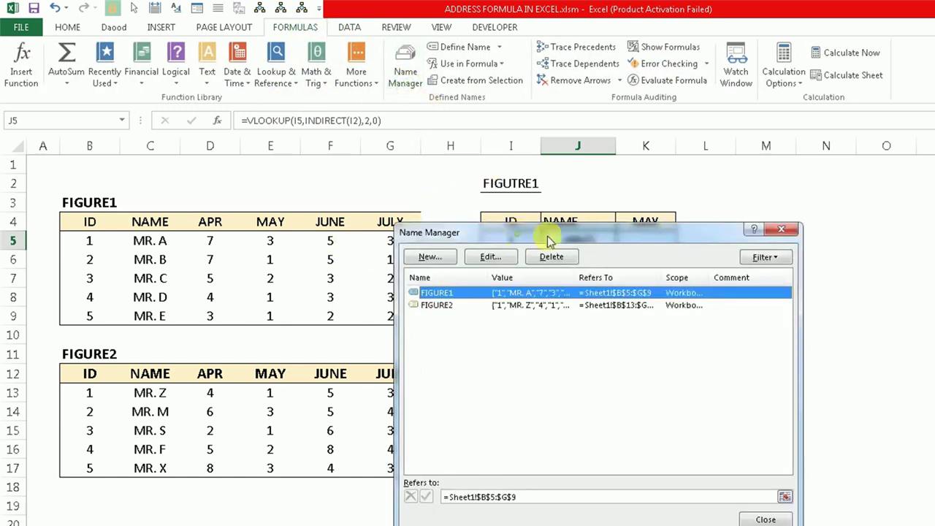
drag(547, 235, 717, 202)
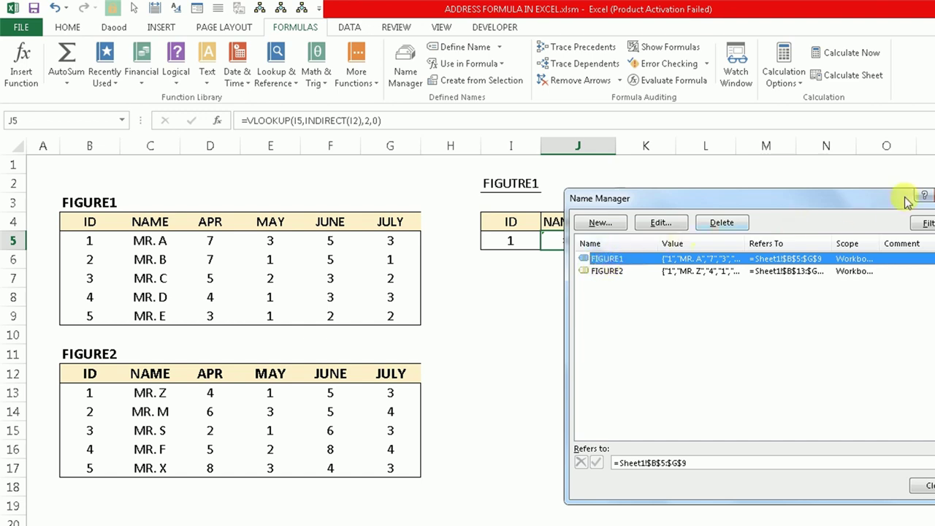
key(Escape)
Step: Toggle I2 between FIGURE1 and FIGURE2 and check J5's lookup result
click(536, 183)
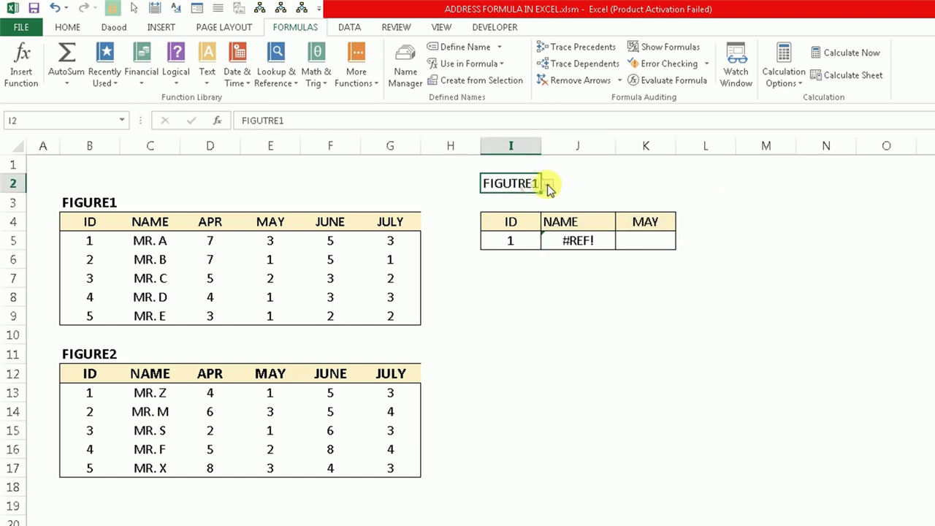
click(547, 184)
click(535, 200)
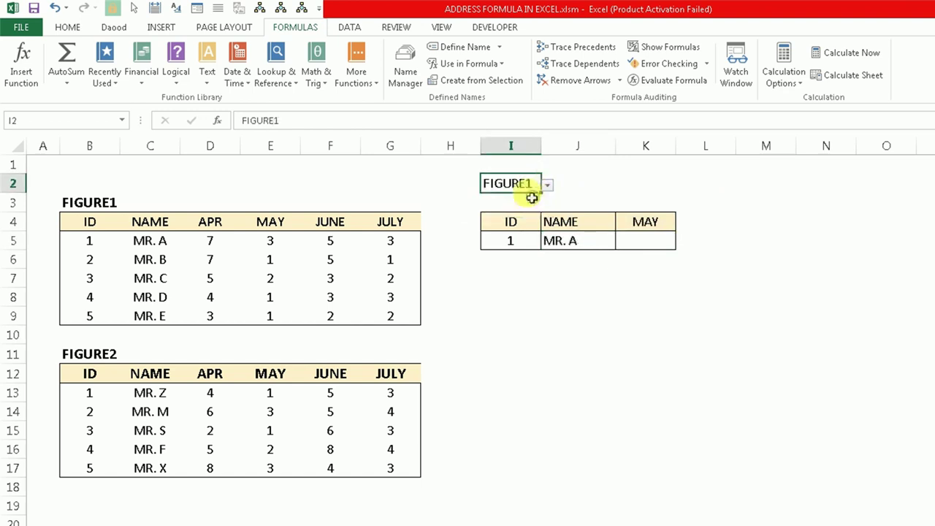
click(547, 184)
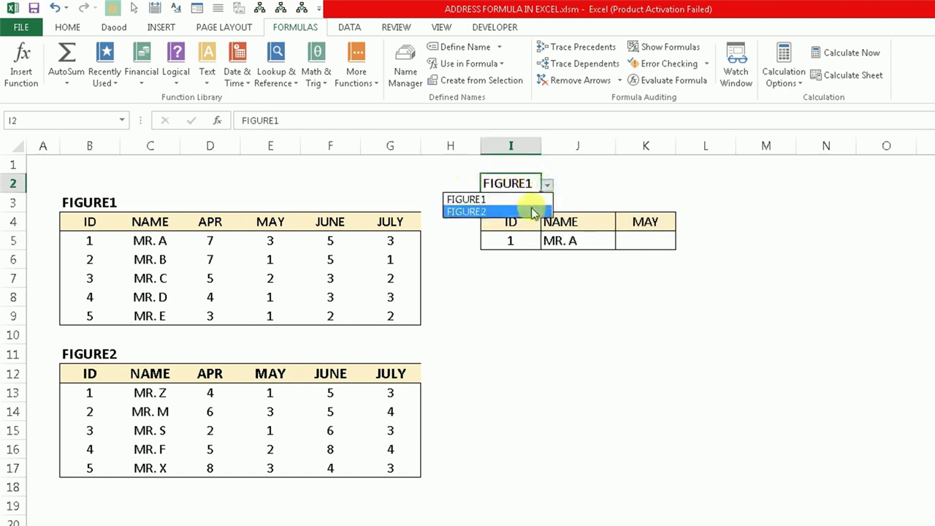
click(533, 210)
click(546, 184)
click(511, 200)
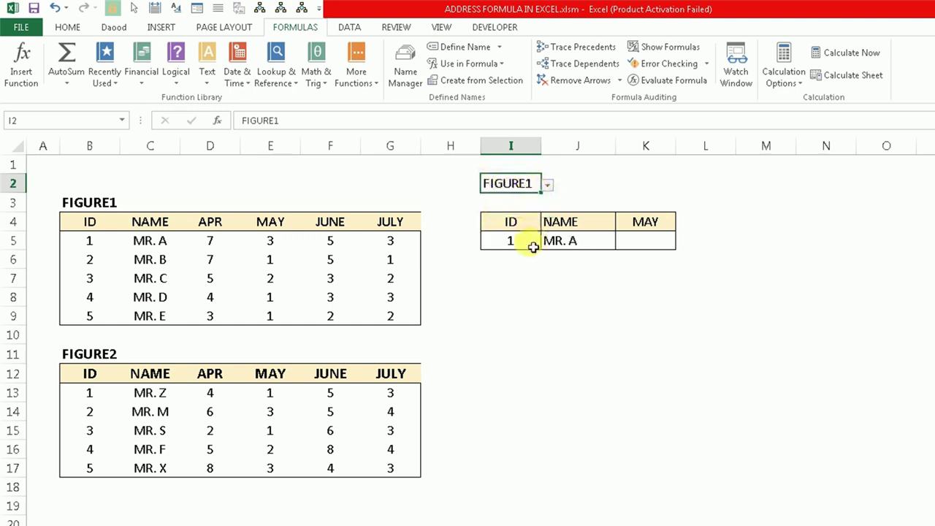
click(577, 241)
Step: Switch I2 to FIGURE2 and compare J5's result against MR. Z's row in the table
click(144, 241)
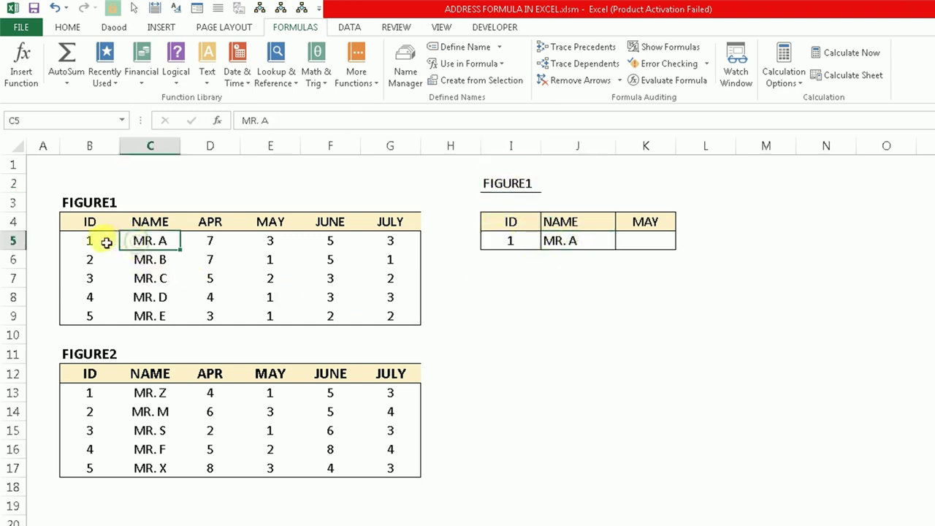
drag(98, 240, 212, 241)
click(487, 184)
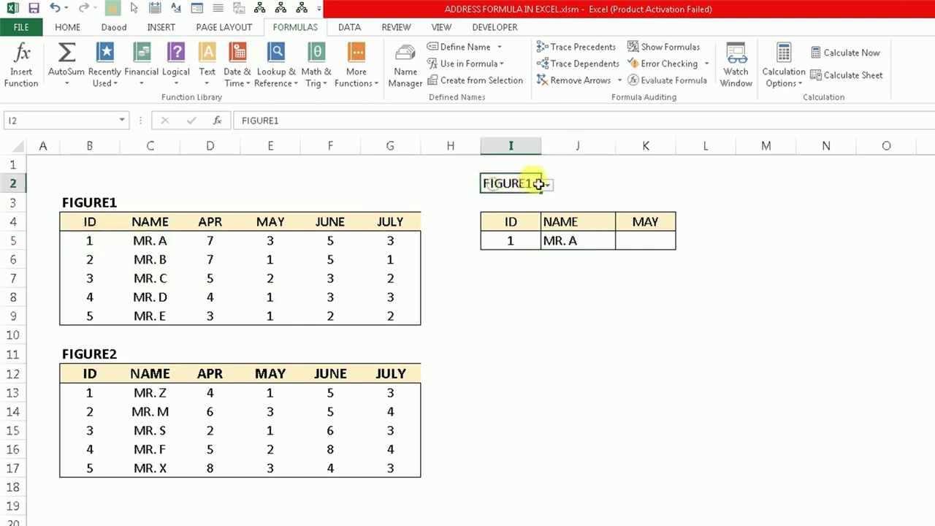
click(546, 186)
click(537, 211)
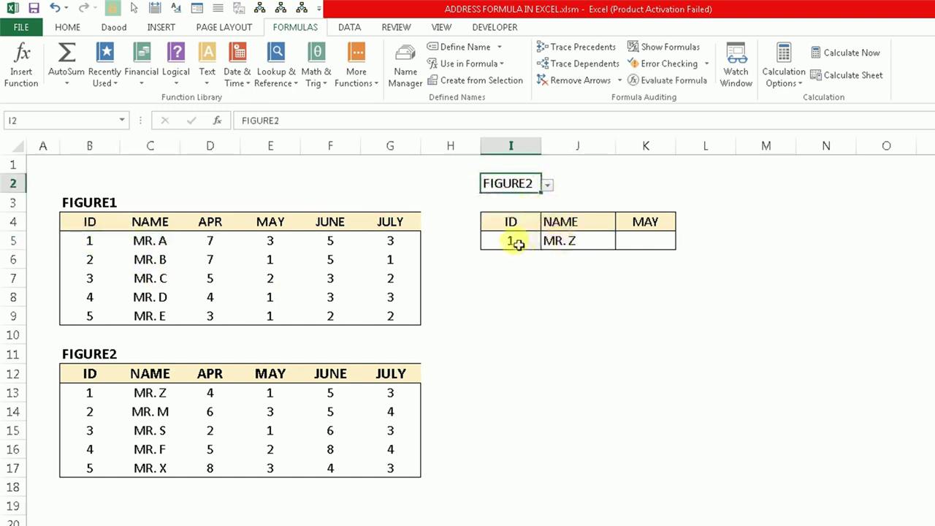
click(84, 392)
drag(84, 392, 190, 393)
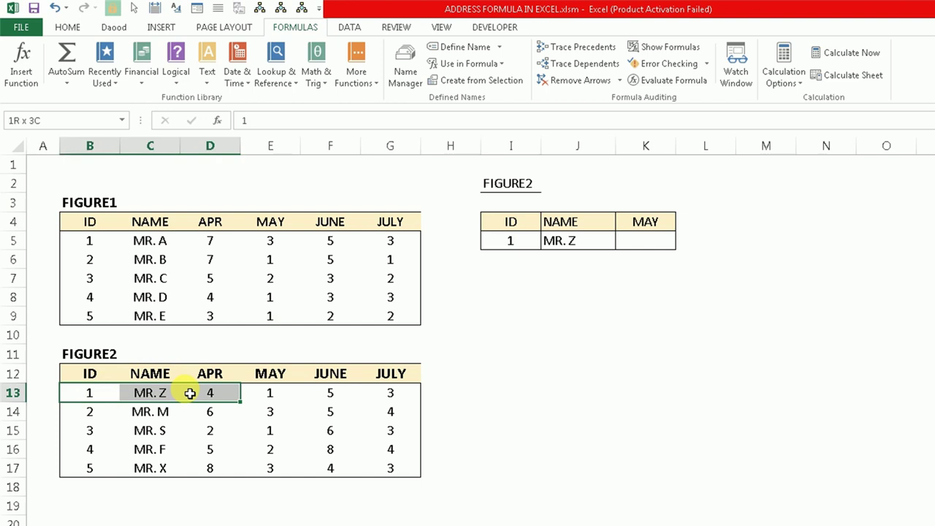
click(647, 242)
click(661, 221)
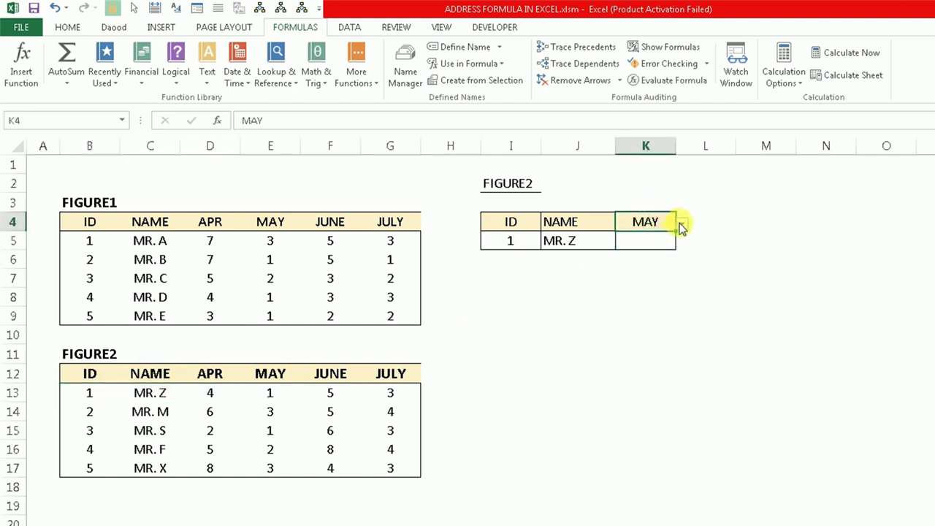
Step: Set the lookup month K4 to APR and copy J5's VLOOKUP formula text
click(679, 223)
click(650, 238)
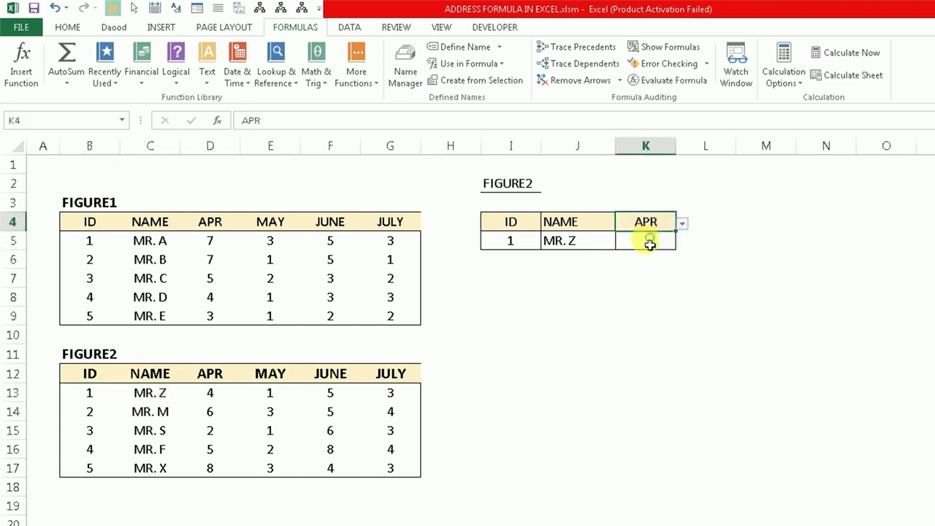
click(650, 243)
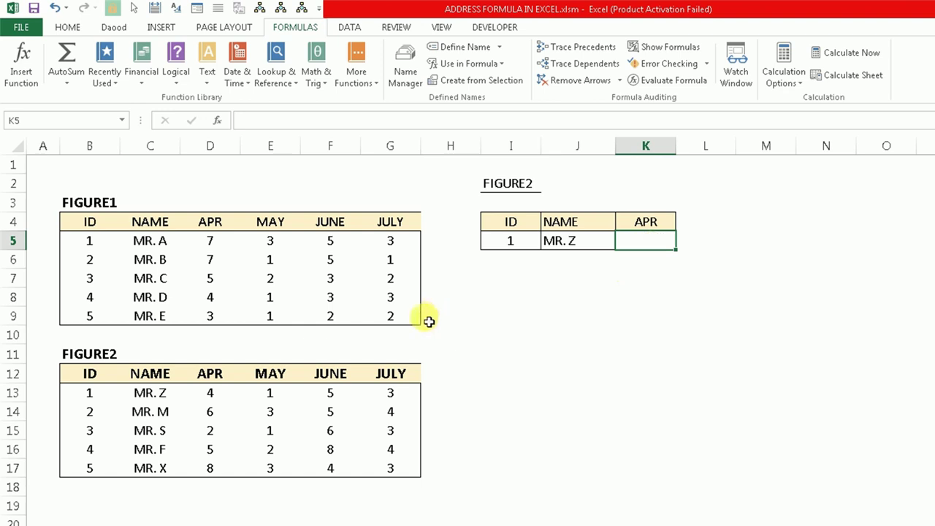
click(586, 241)
drag(243, 120, 433, 119)
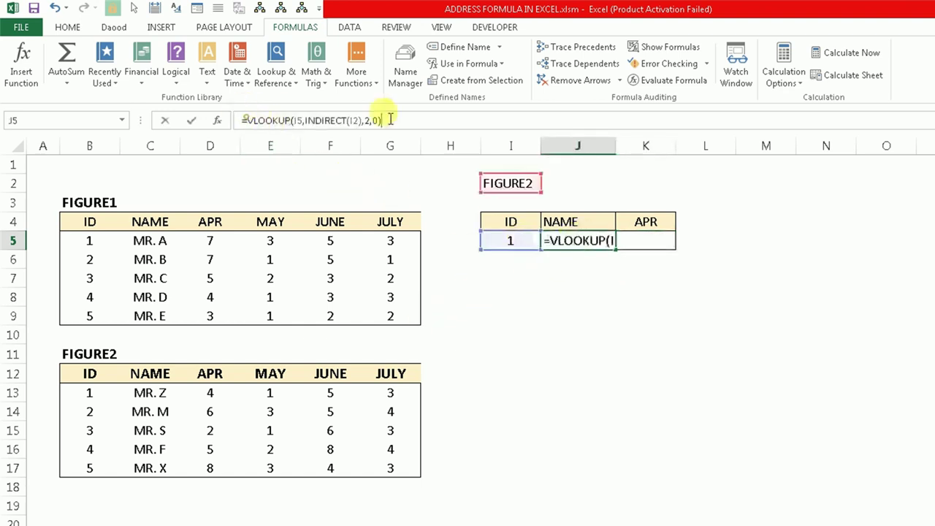
click(60, 26)
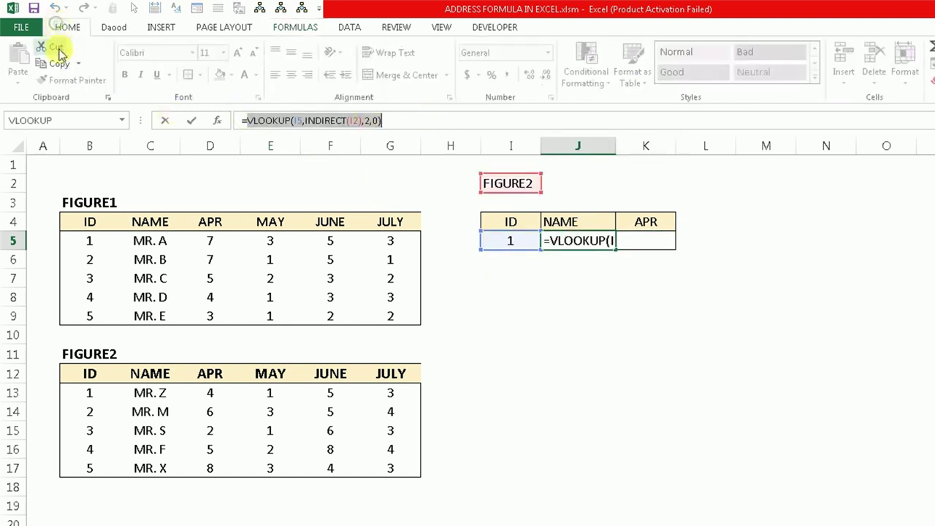
click(56, 69)
key(Return)
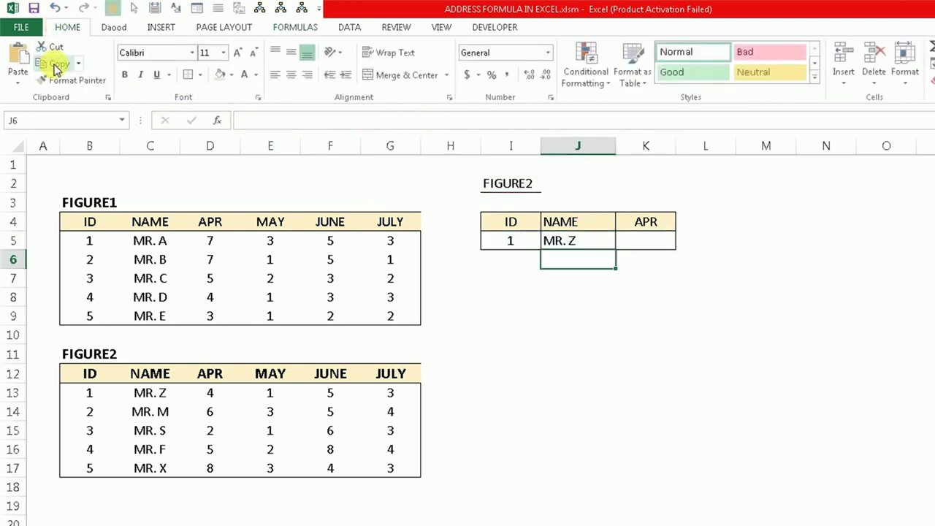
Step: Enter =VLOOKUP(I5,INDIRECT(I2),MATCH(K4,B4:G4,0),0) in K5, returning 4
click(625, 241)
text(=)
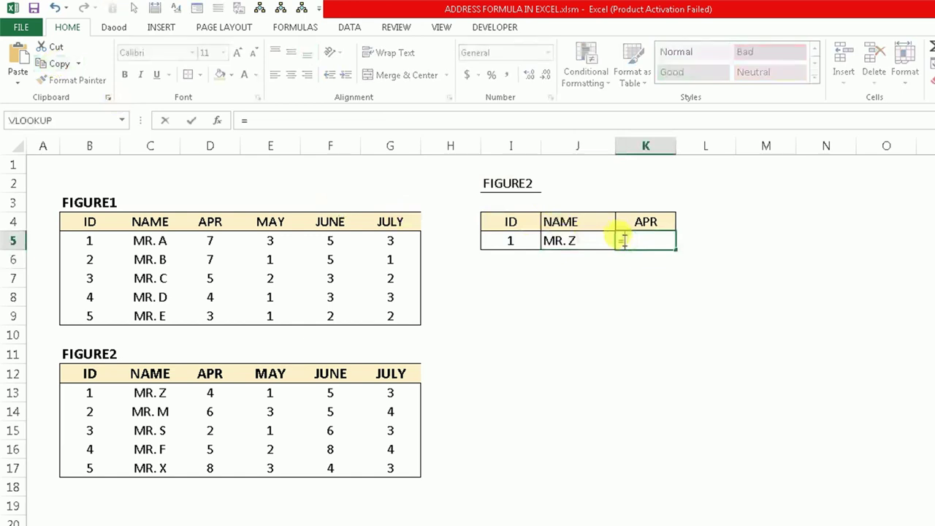
key(ctrl+v)
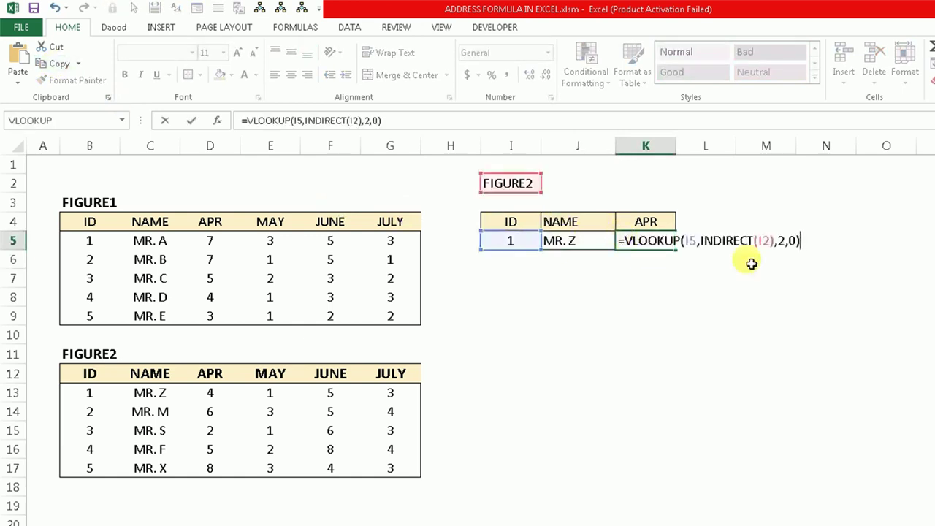
double_click(780, 240)
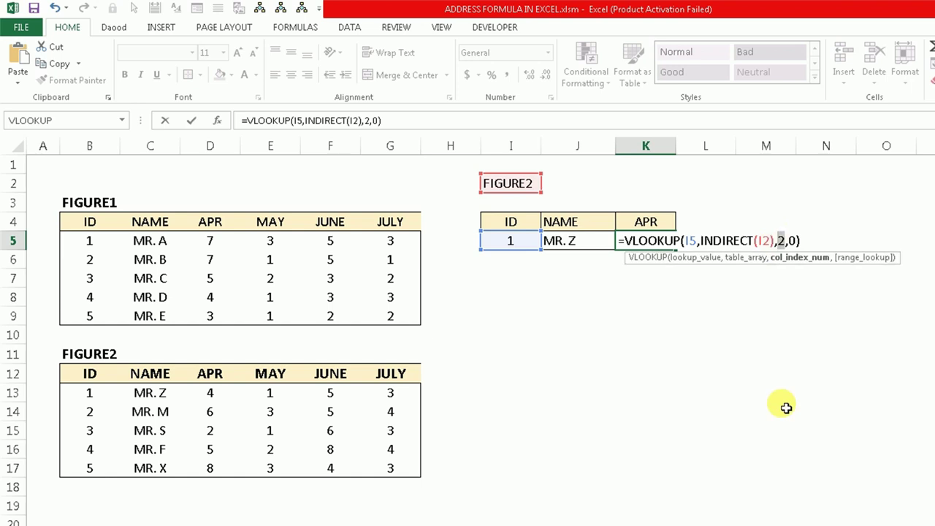
text(MATCH)
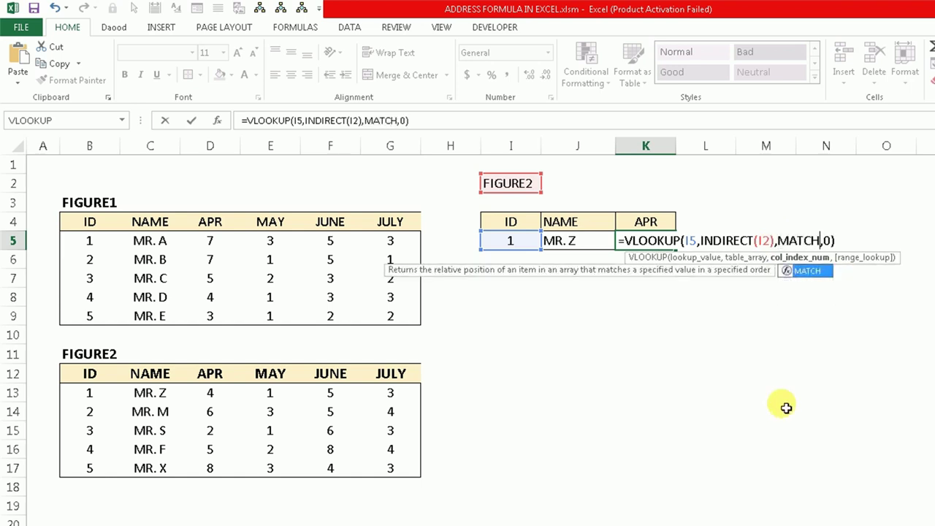
text(()
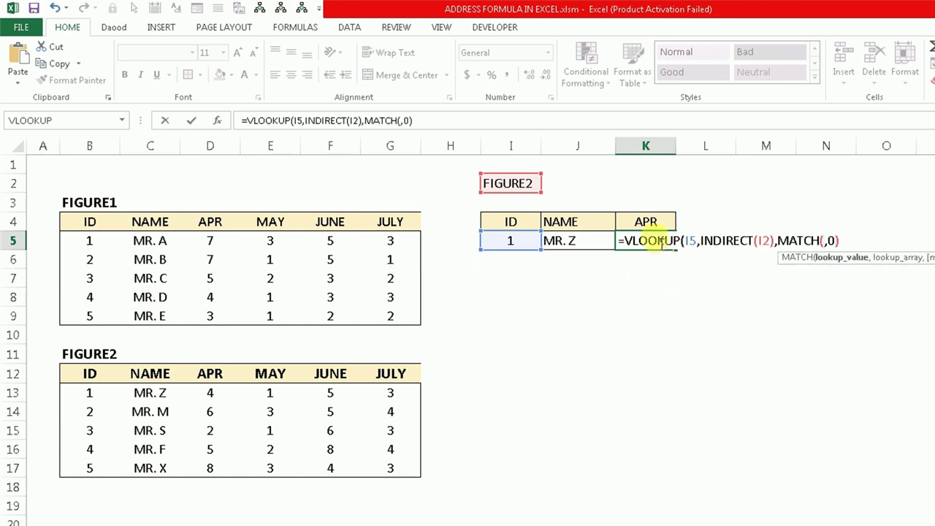
click(657, 223)
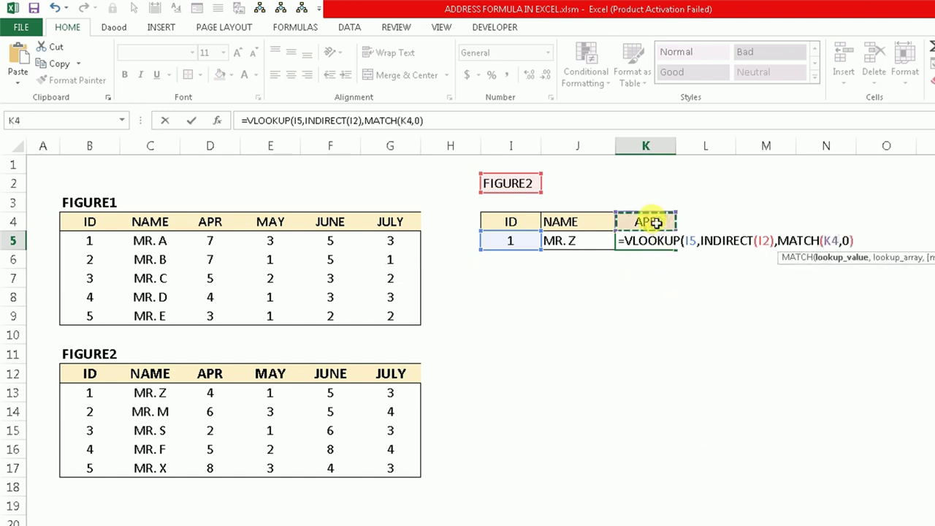
text(,)
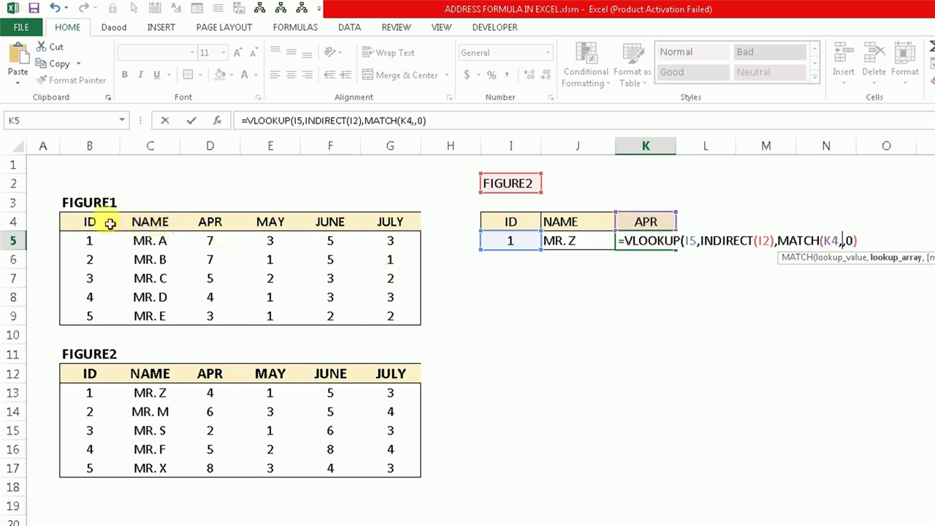
click(90, 222)
drag(168, 223, 392, 221)
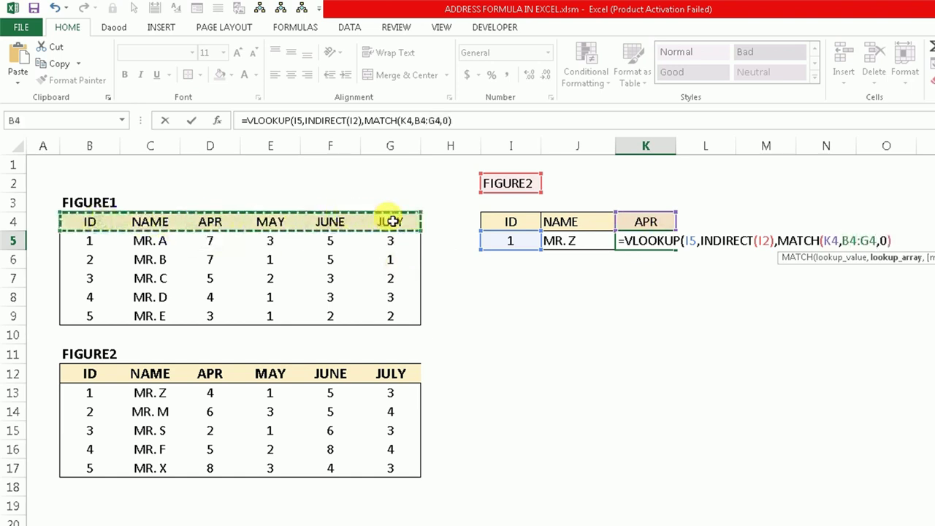
text(,0))
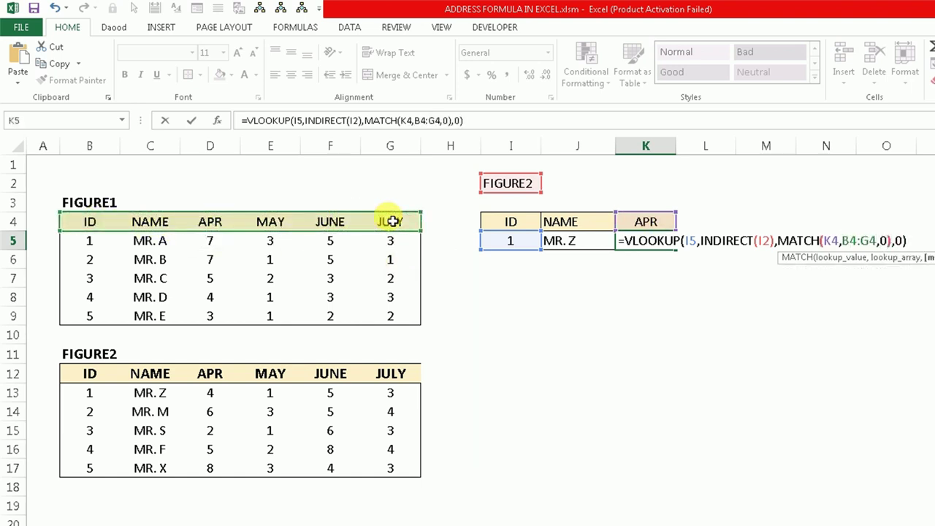
key(Right)
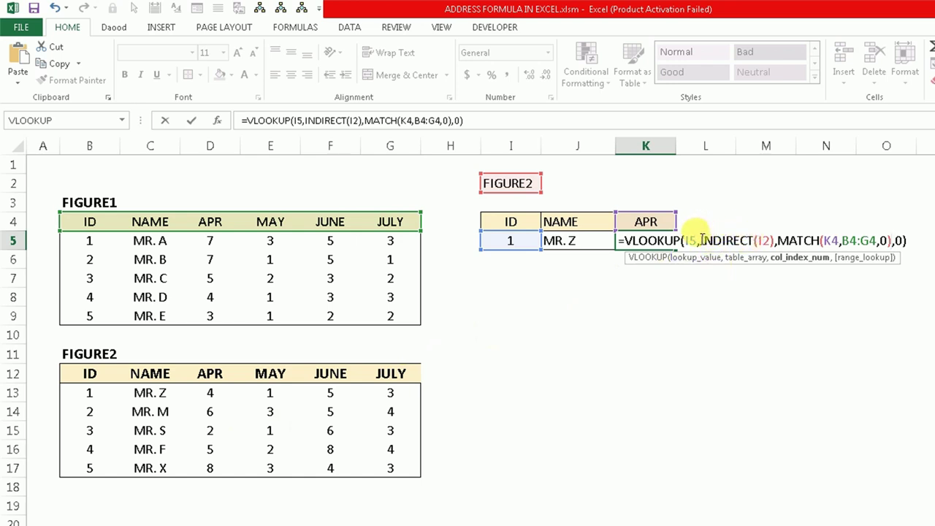
drag(700, 241, 776, 243)
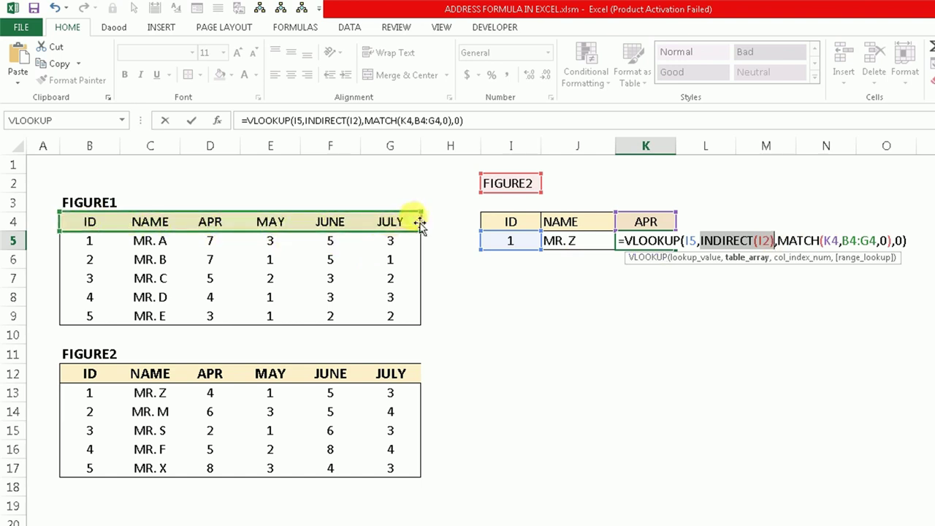
key(Return)
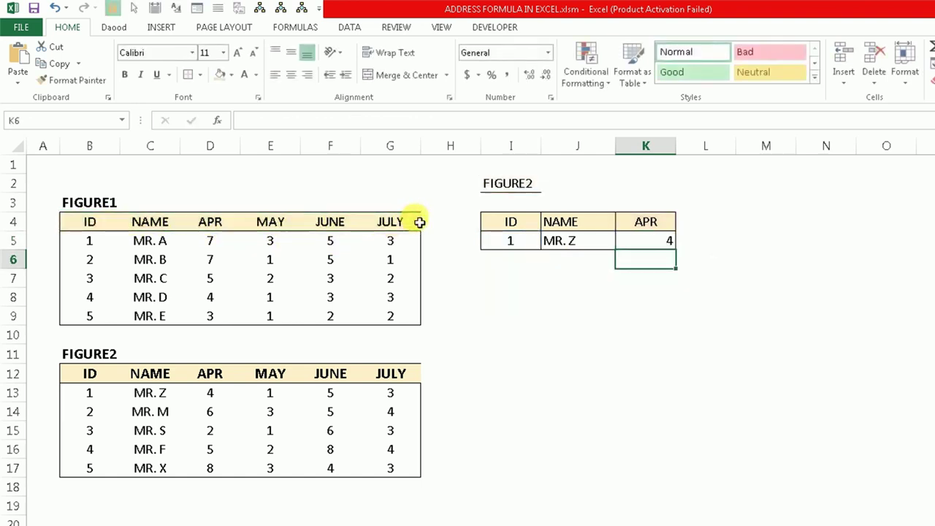
Step: Switch I2 to FIGURE1 and compare MR. Z's and MR. A's APR values
click(219, 392)
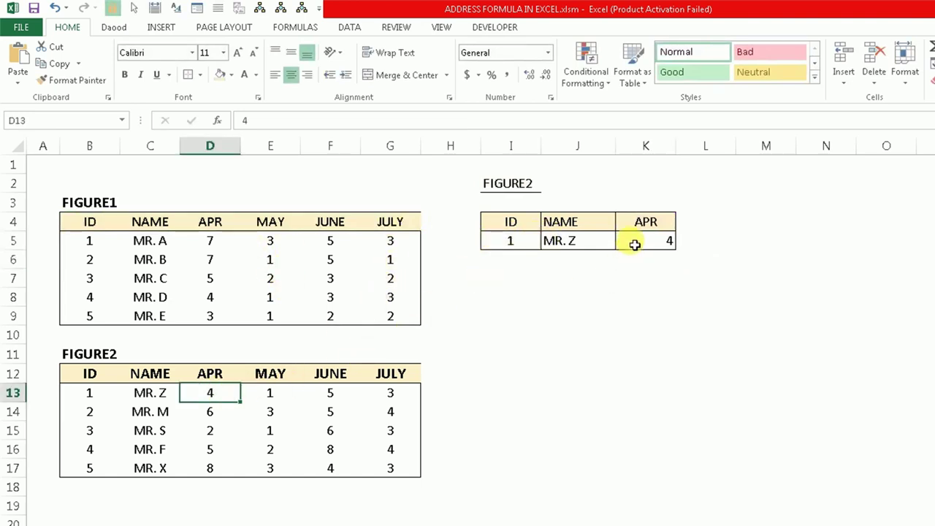
click(532, 184)
click(547, 184)
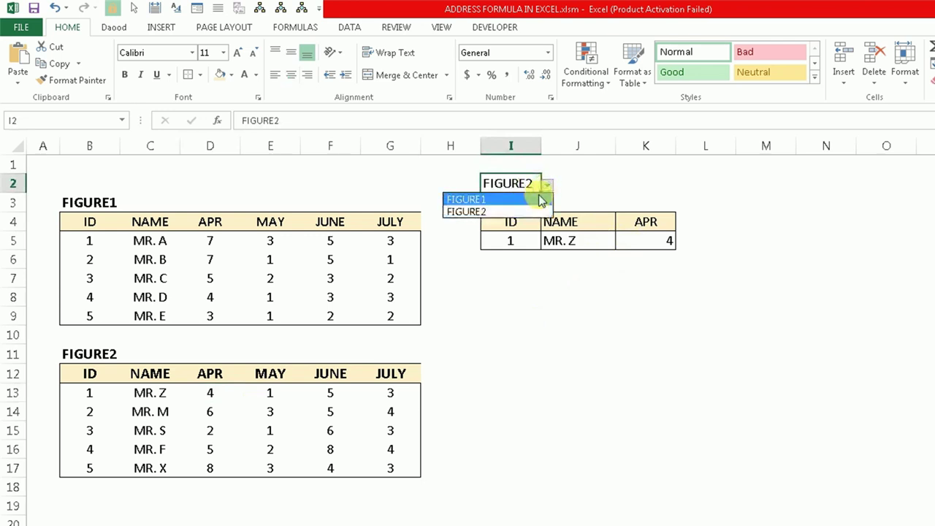
click(541, 200)
click(222, 238)
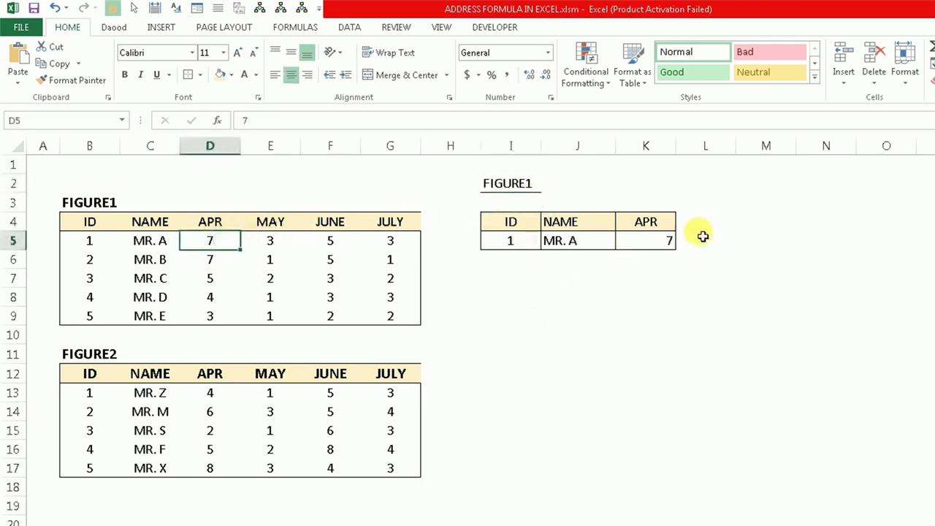
Step: Cycle K4 through MAY, JUNE and JULY, ending on JULY with K5 showing 3
click(661, 223)
click(681, 223)
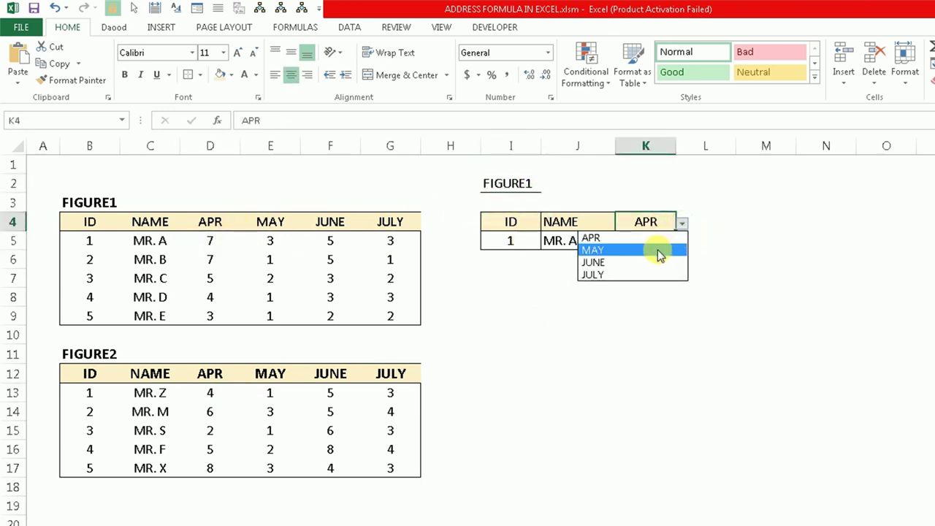
click(660, 251)
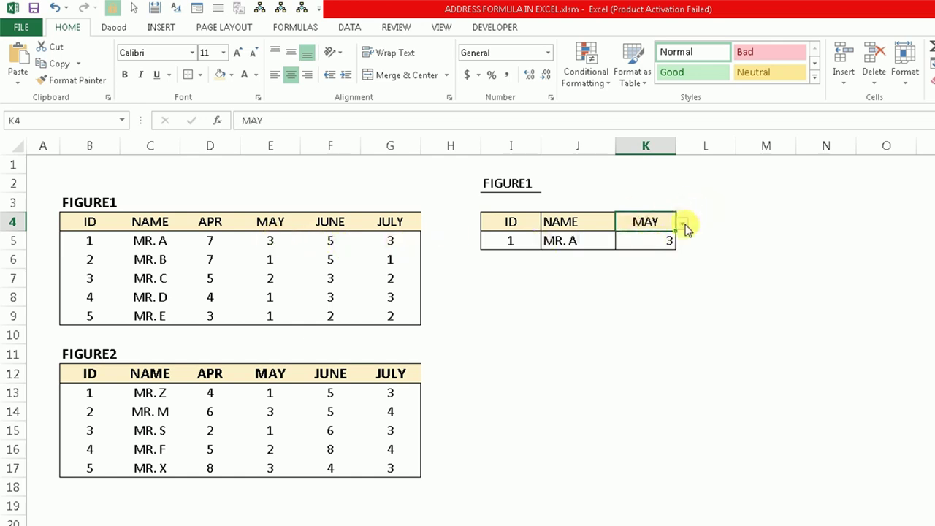
click(682, 224)
click(647, 263)
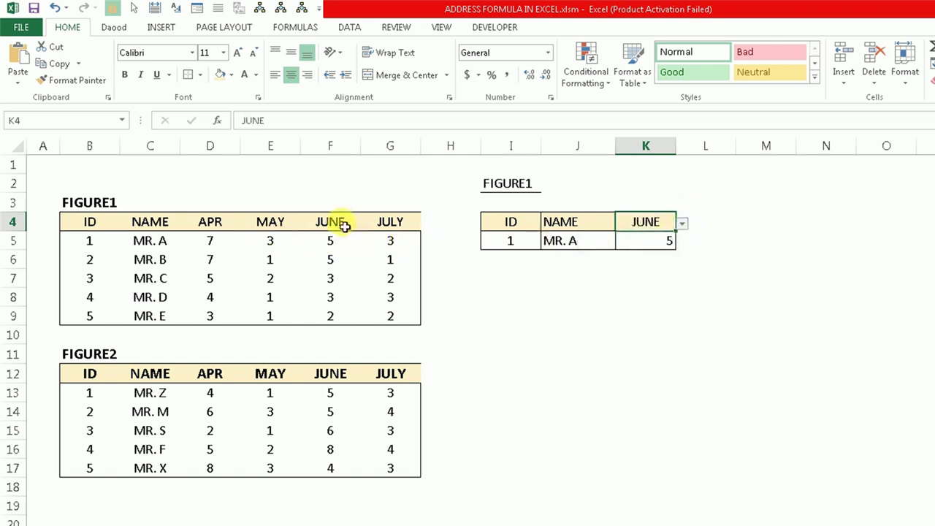
click(682, 223)
click(646, 273)
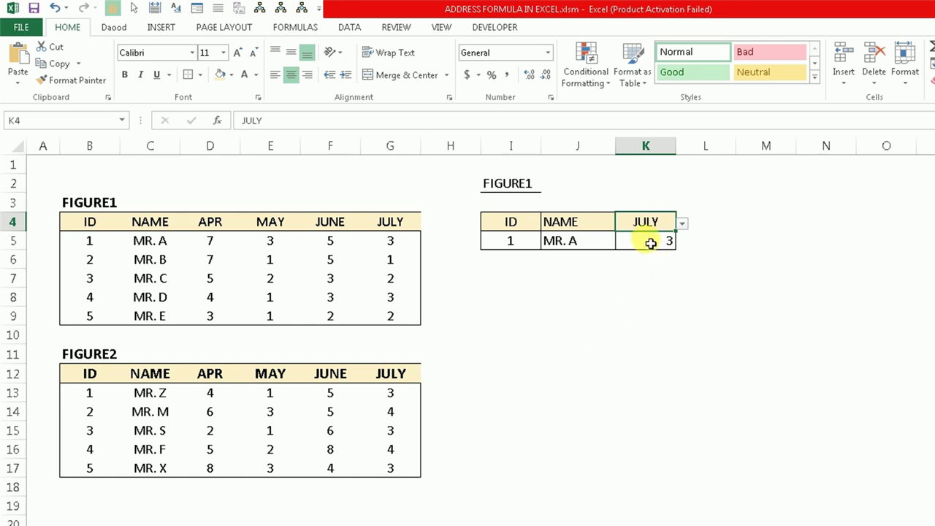
click(648, 241)
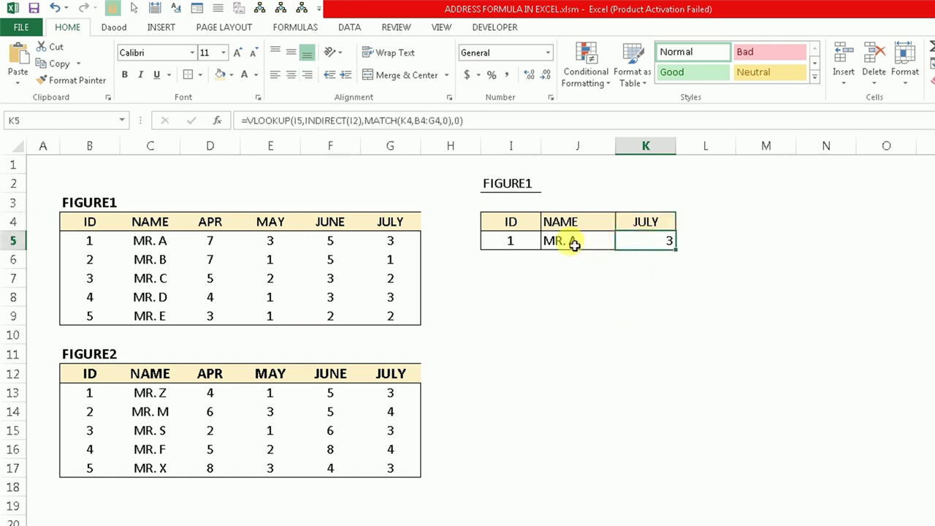
click(507, 297)
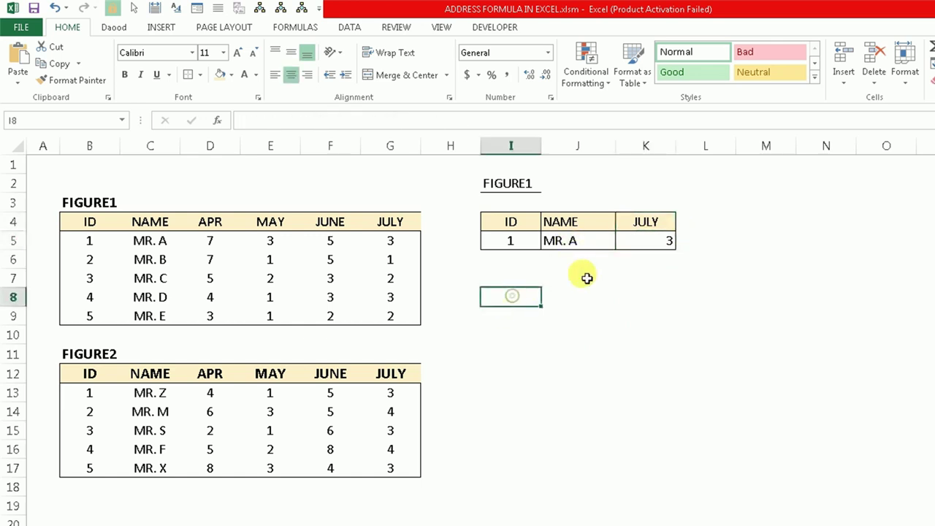
Step: Copy the K4 month dropdown into I8 and set it to APR
click(643, 223)
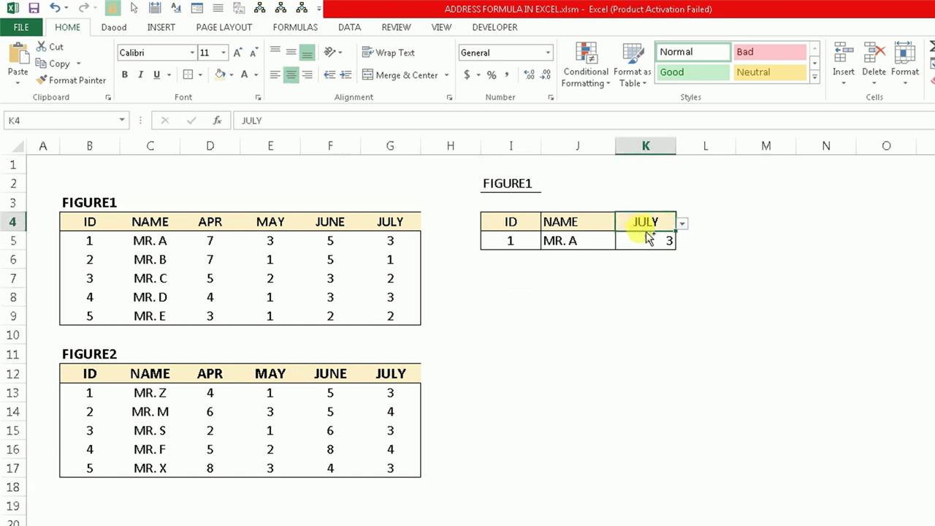
key(ctrl+c)
click(506, 296)
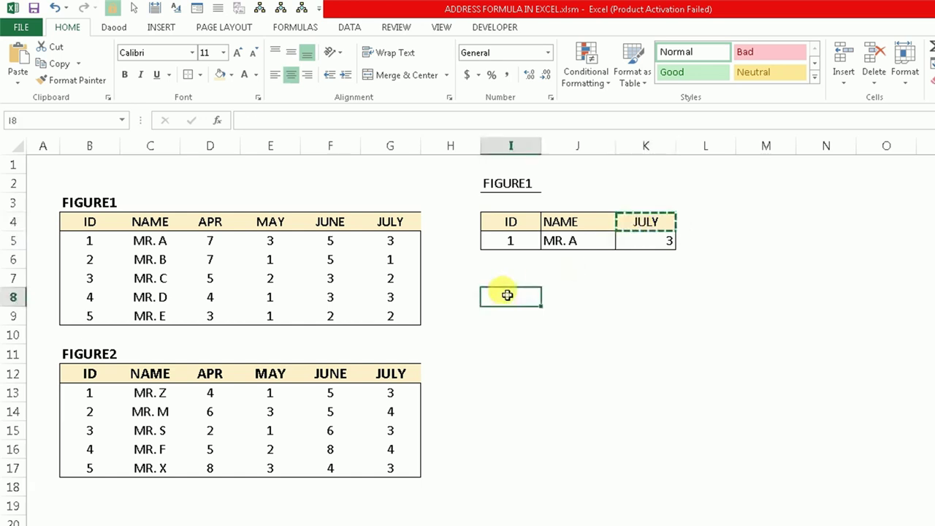
key(ctrl+v)
click(547, 299)
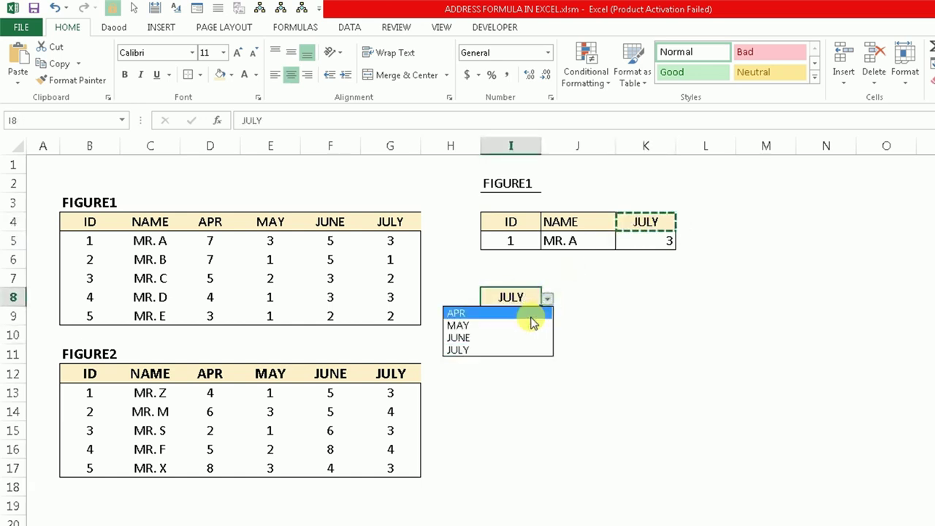
click(531, 314)
click(522, 316)
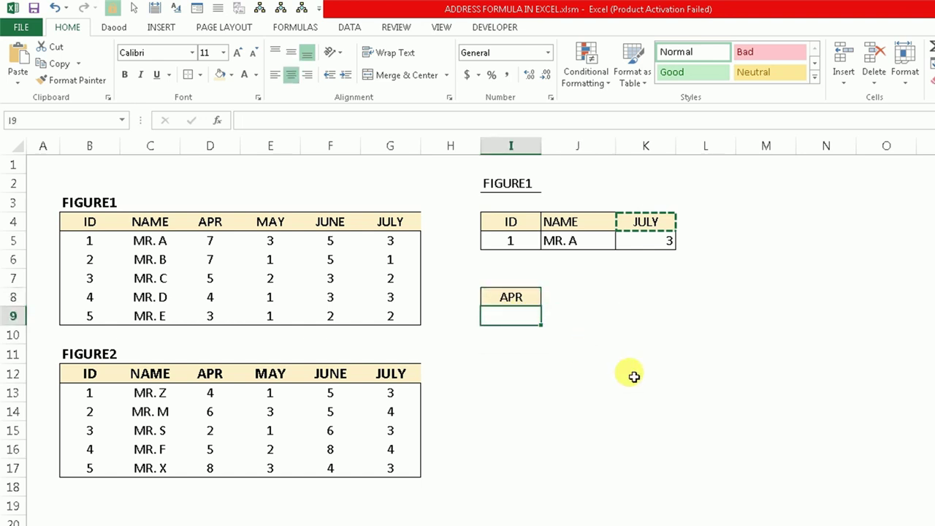
click(507, 297)
click(504, 316)
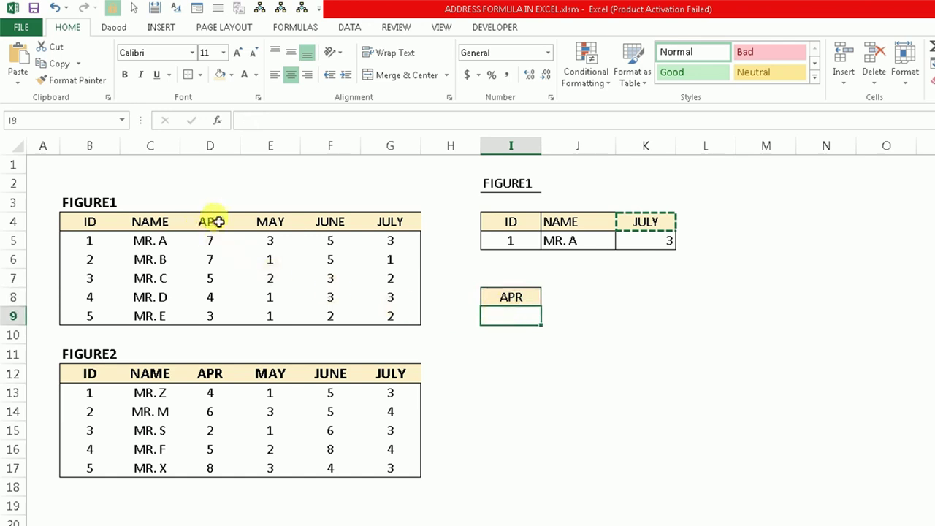
Step: Select FIGURE1's APR figures and then its month columns
drag(209, 241, 206, 324)
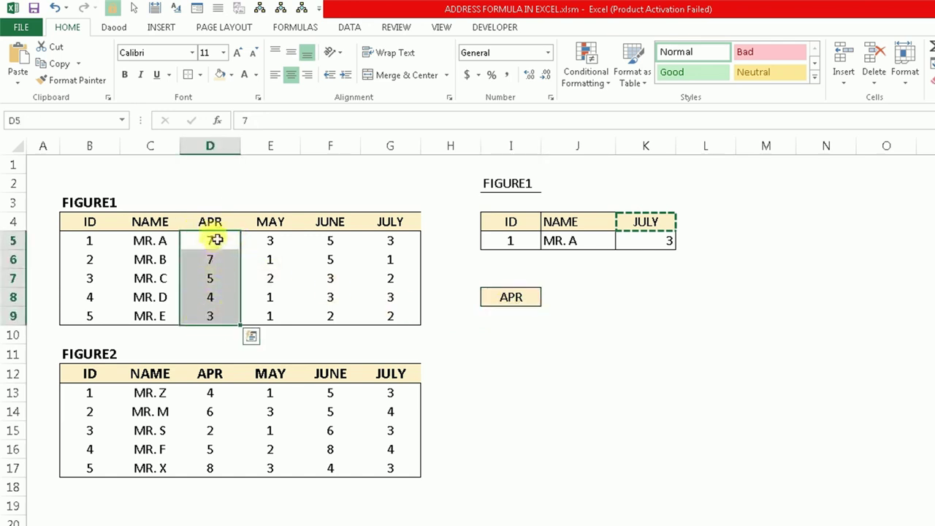
drag(212, 239, 209, 319)
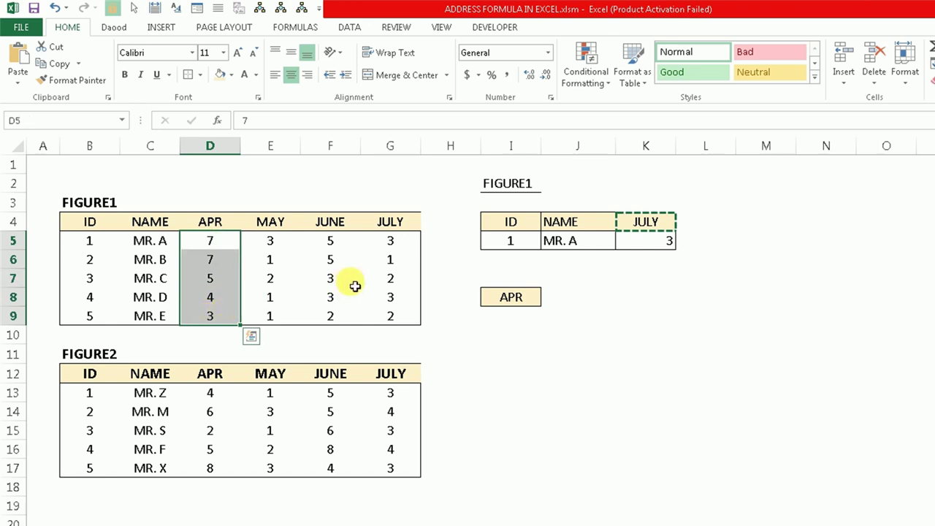
click(506, 313)
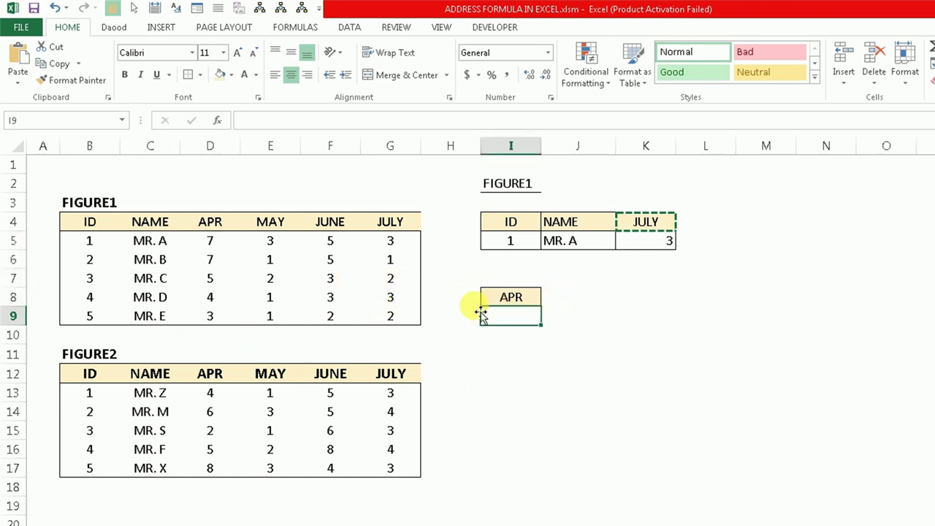
drag(209, 223, 391, 309)
Step: Select D4:G17, covering both FIGURE tables' APR–JULY columns with headers, and show the Formulas ribbon
drag(211, 373, 391, 467)
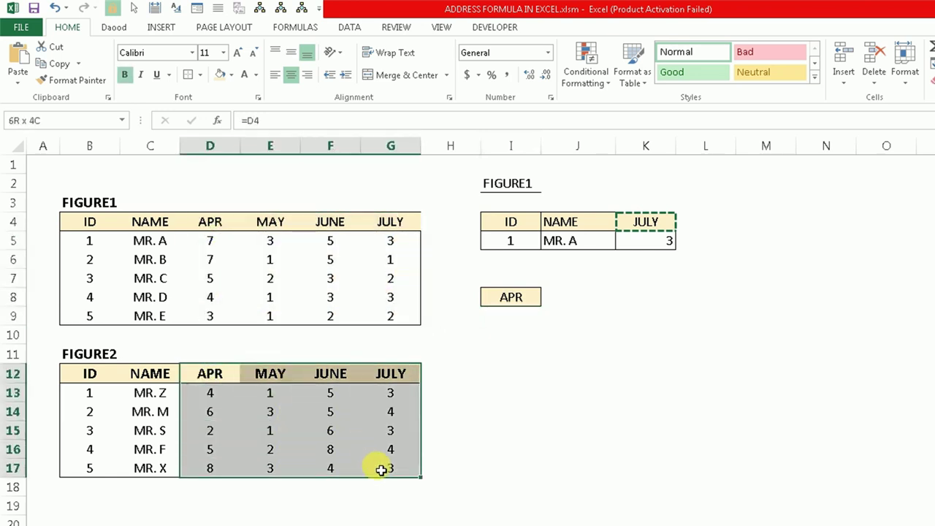
drag(216, 227, 391, 312)
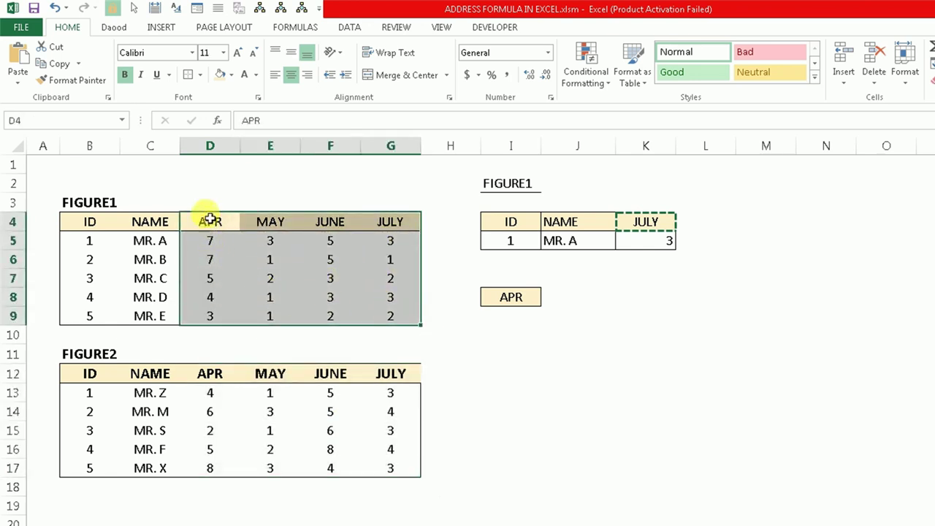
mouse_move(208, 221)
mouse_down()
mouse_move(221, 463)
mouse_move(379, 462)
mouse_up()
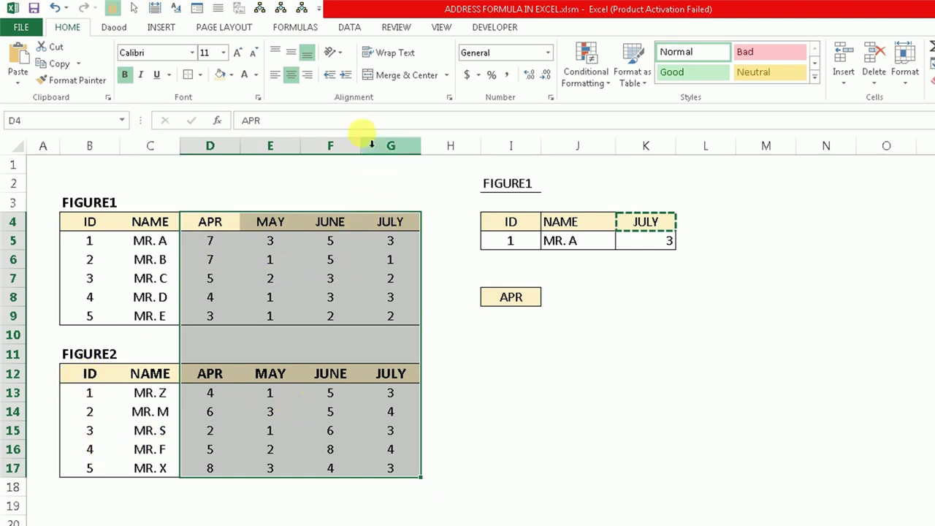
click(295, 27)
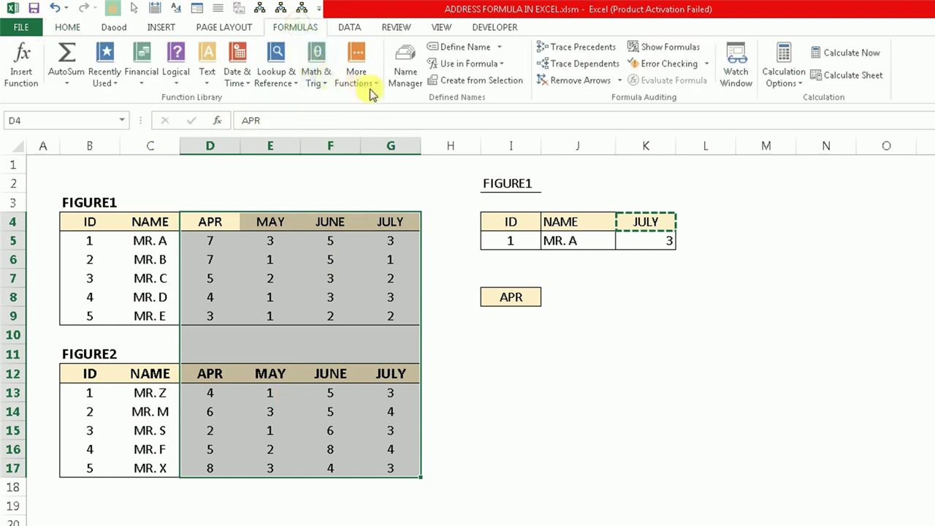
Step: Create range names APR, MAY, JUNE and JULY from the selection's top-row headers
click(459, 79)
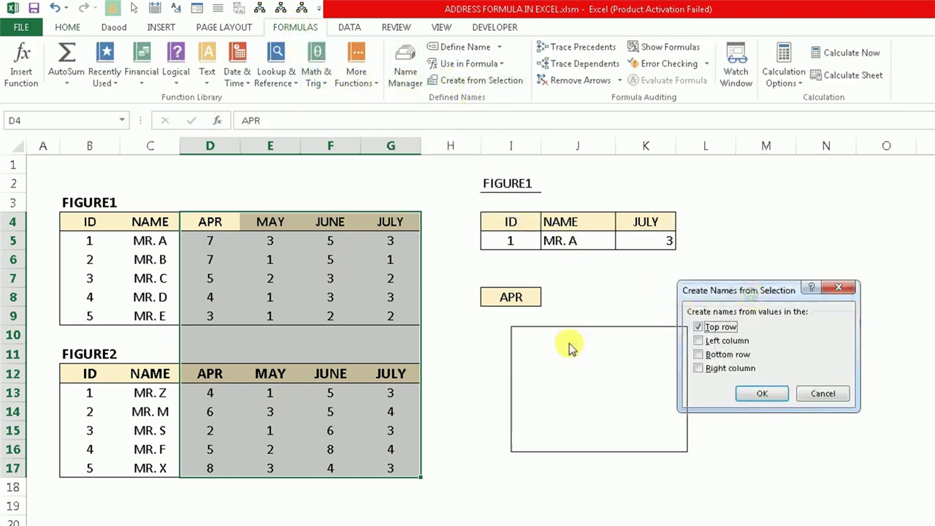
drag(745, 291, 534, 357)
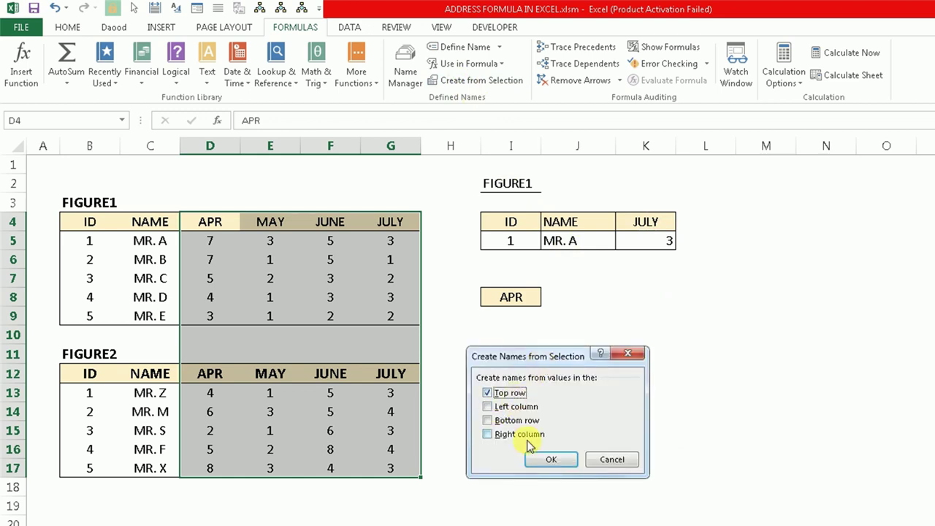
click(539, 462)
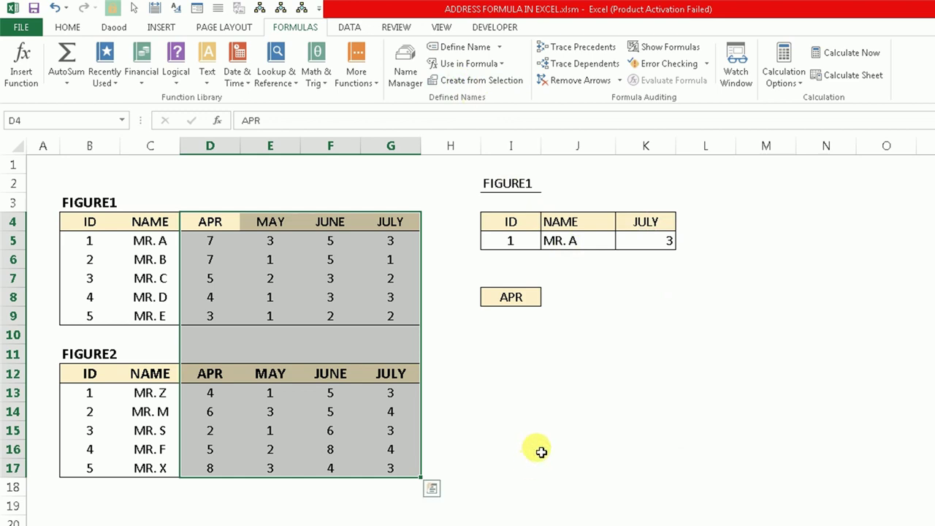
Step: Confirm each month column's name by selecting its values, then review them in Name Manager
click(494, 317)
drag(215, 221, 214, 465)
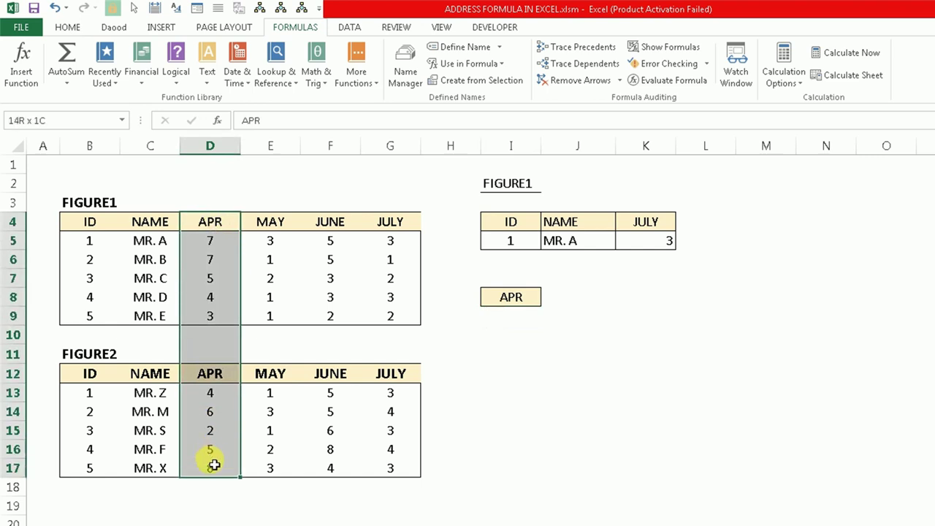
drag(203, 238, 204, 468)
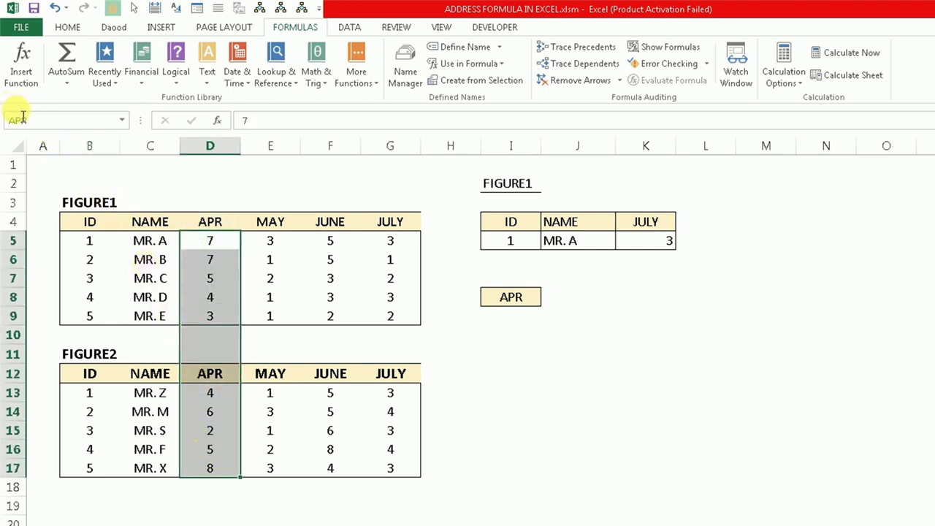
drag(265, 237, 269, 469)
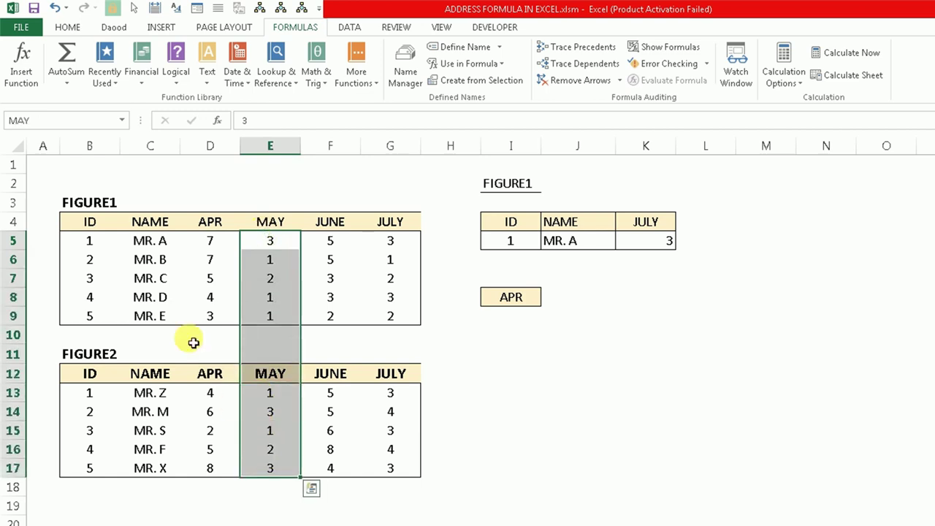
drag(333, 239, 331, 464)
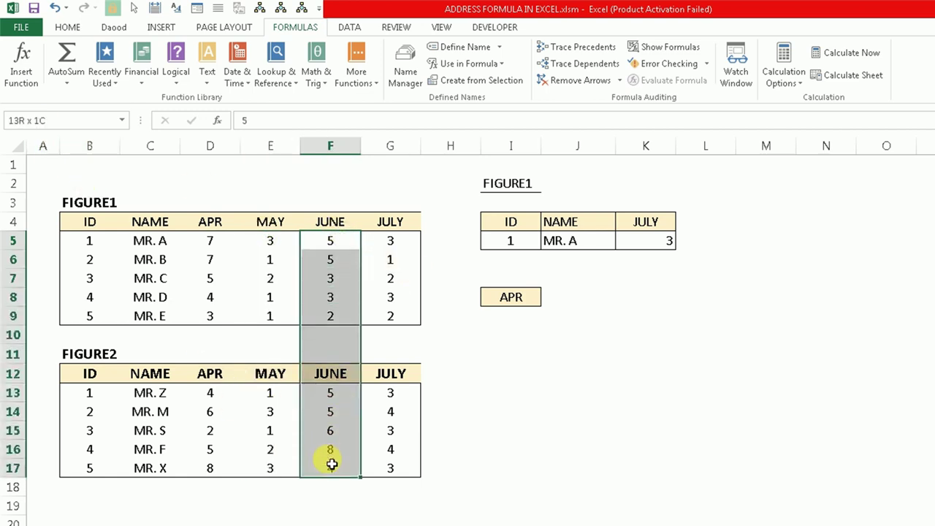
drag(400, 242, 388, 468)
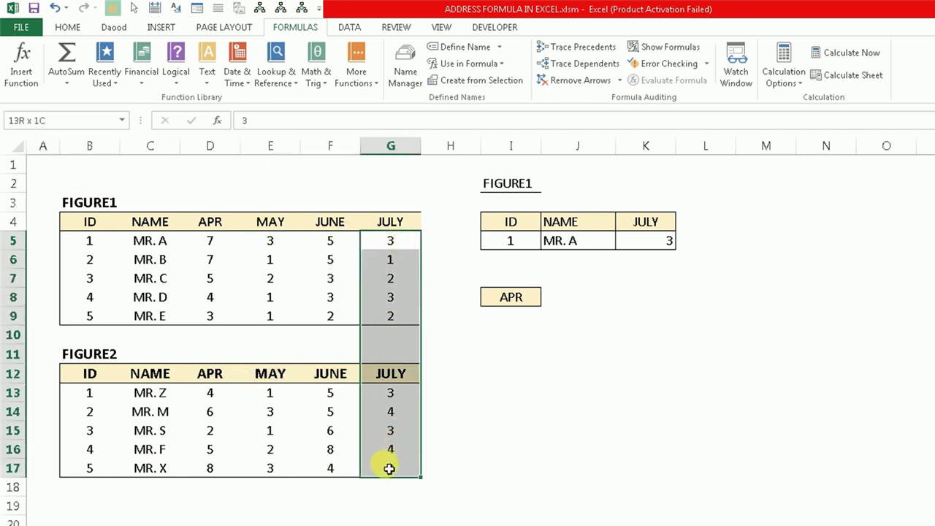
click(392, 278)
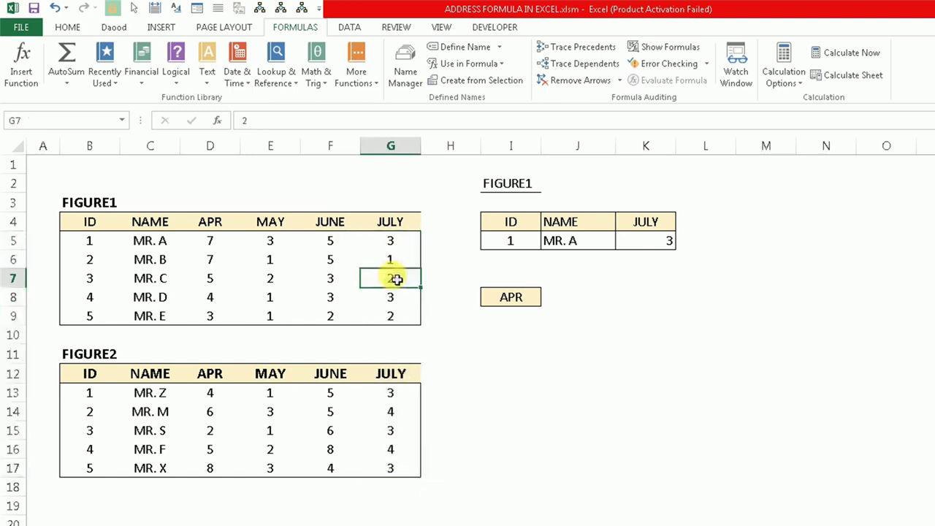
click(406, 76)
drag(509, 206, 610, 160)
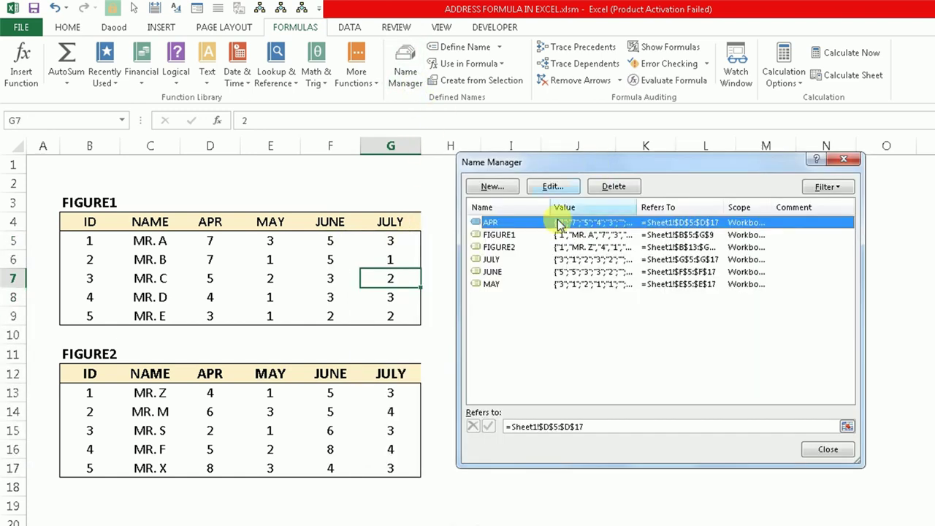
click(505, 234)
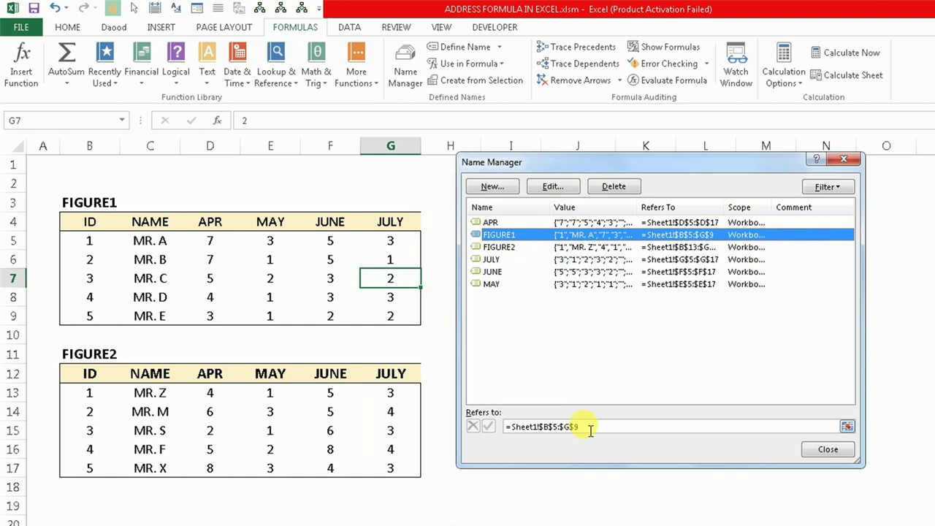
click(584, 427)
click(500, 249)
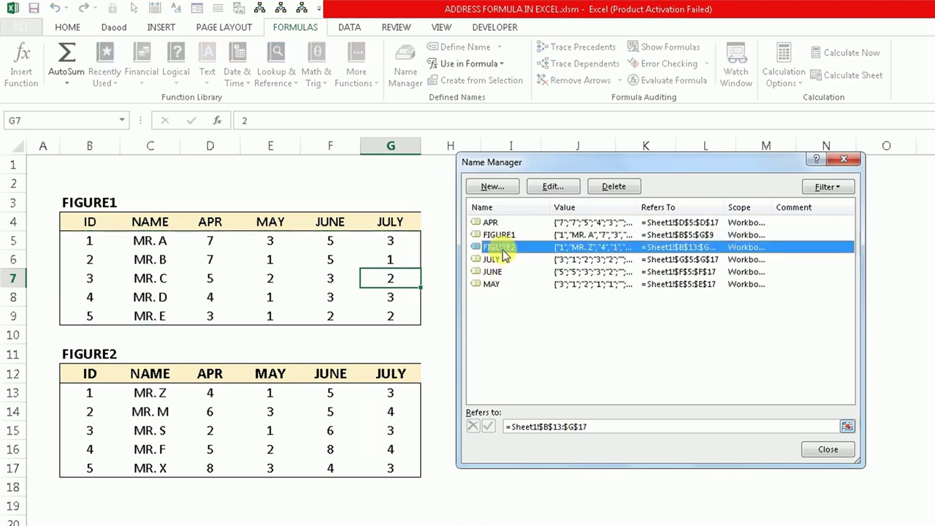
click(597, 427)
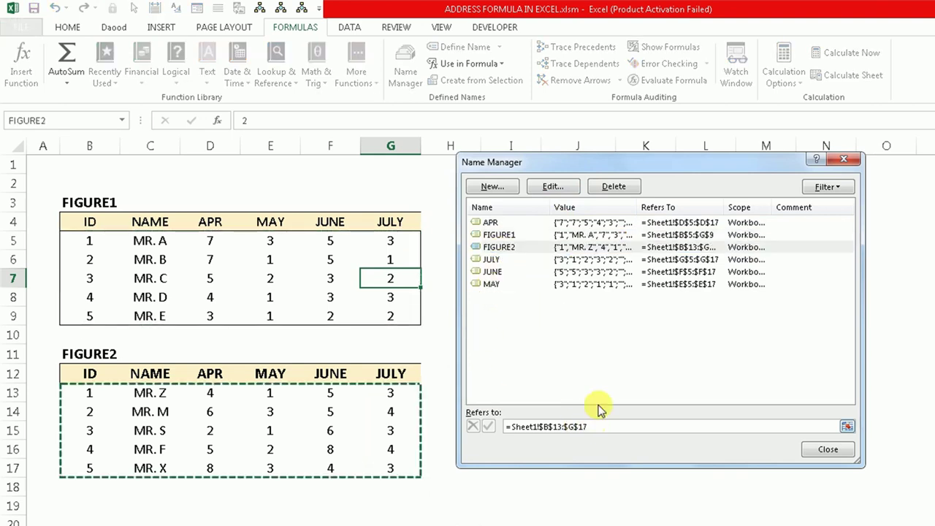
click(514, 224)
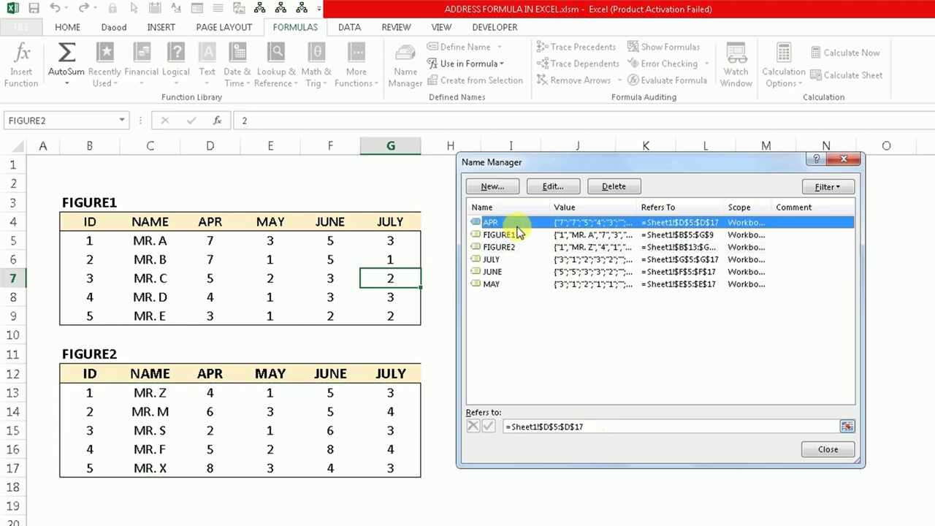
click(597, 426)
click(511, 259)
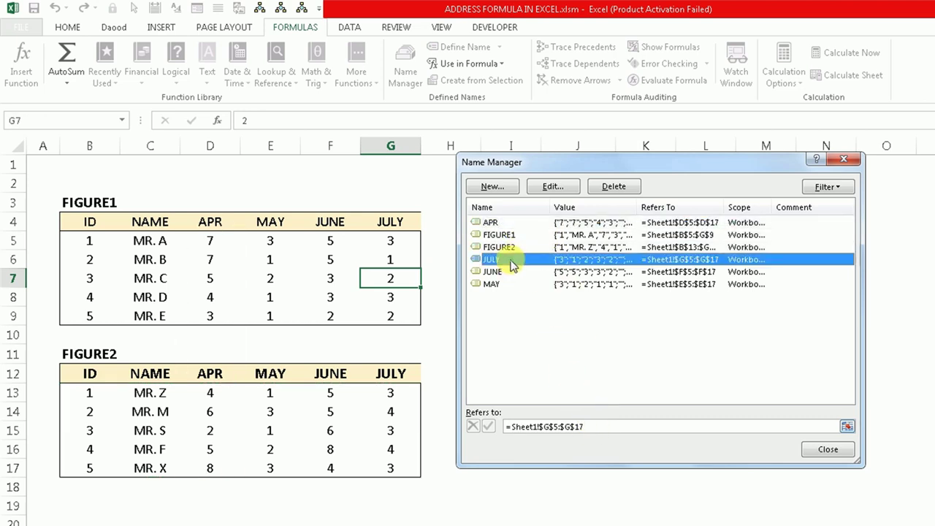
click(605, 425)
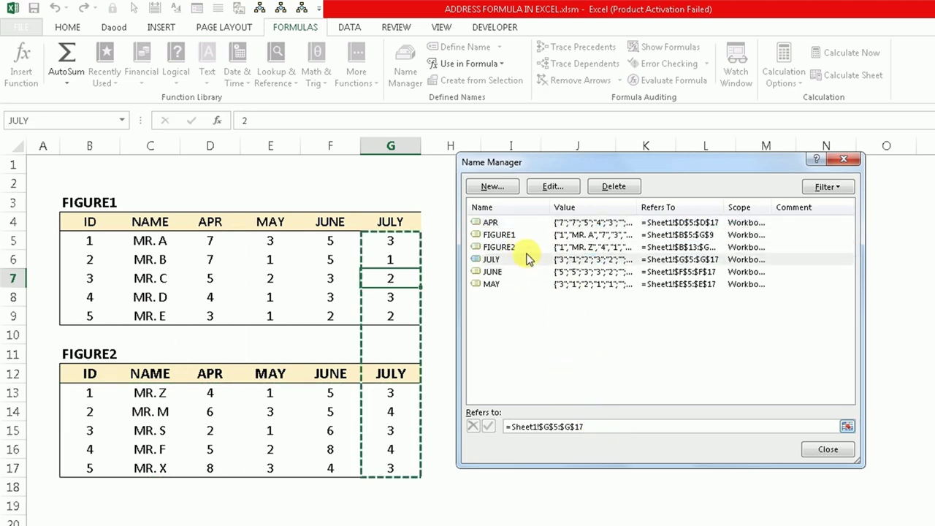
click(511, 271)
click(593, 425)
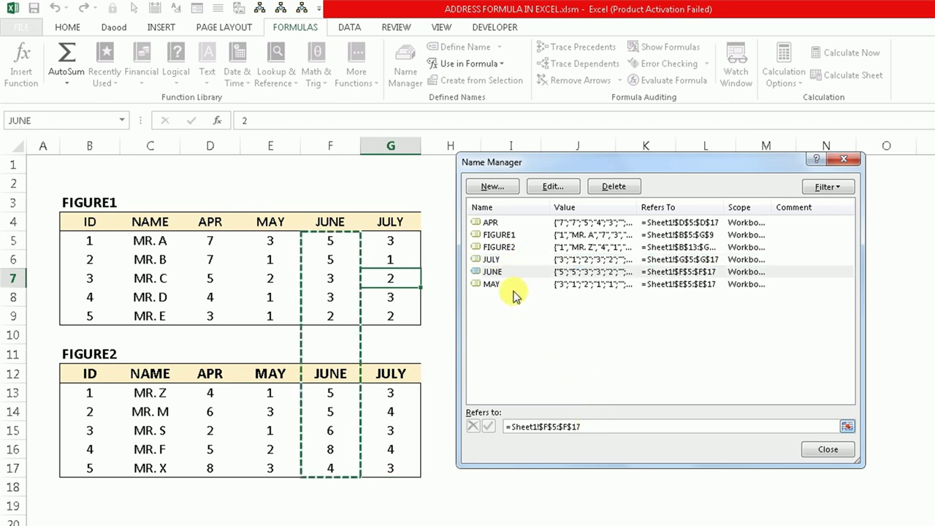
click(511, 284)
click(602, 427)
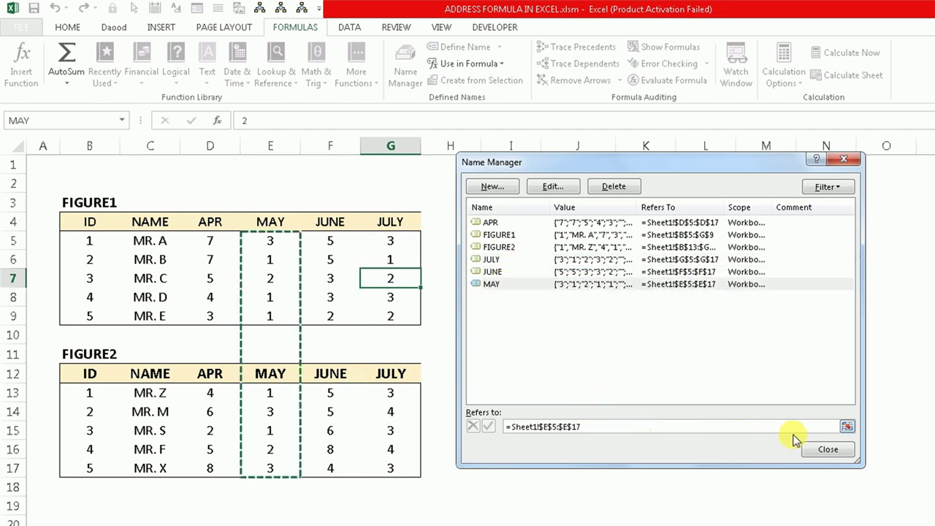
click(822, 449)
Step: Enter =SUM(INDIRECT(I8)) in I9 to total the month named in I8
click(536, 314)
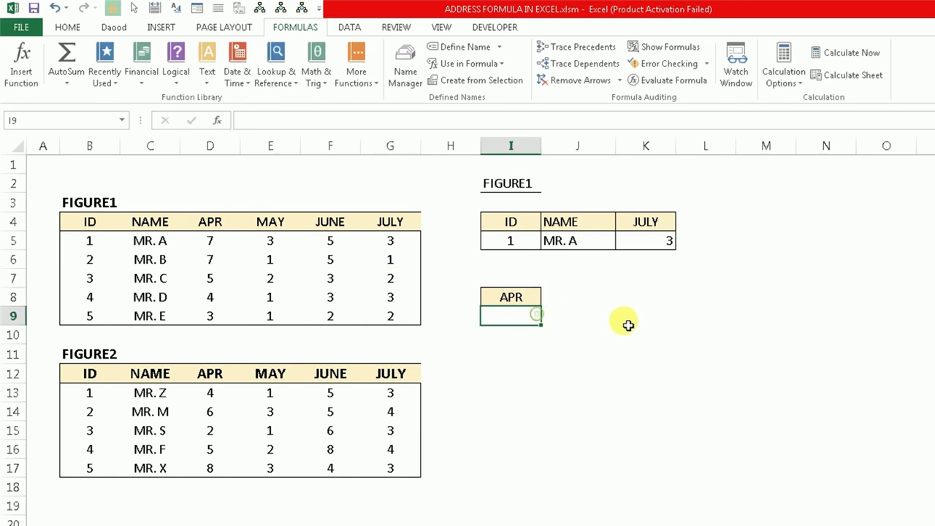
text(=S)
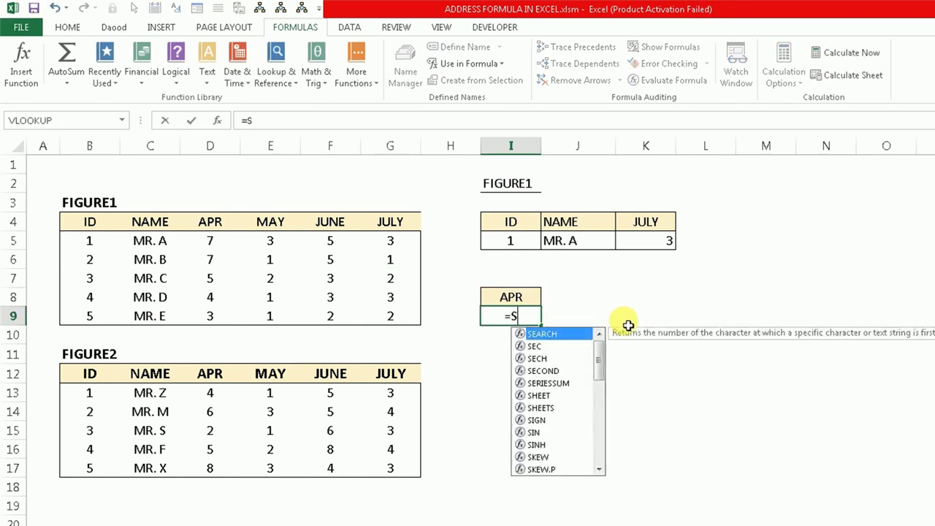
text(UM()
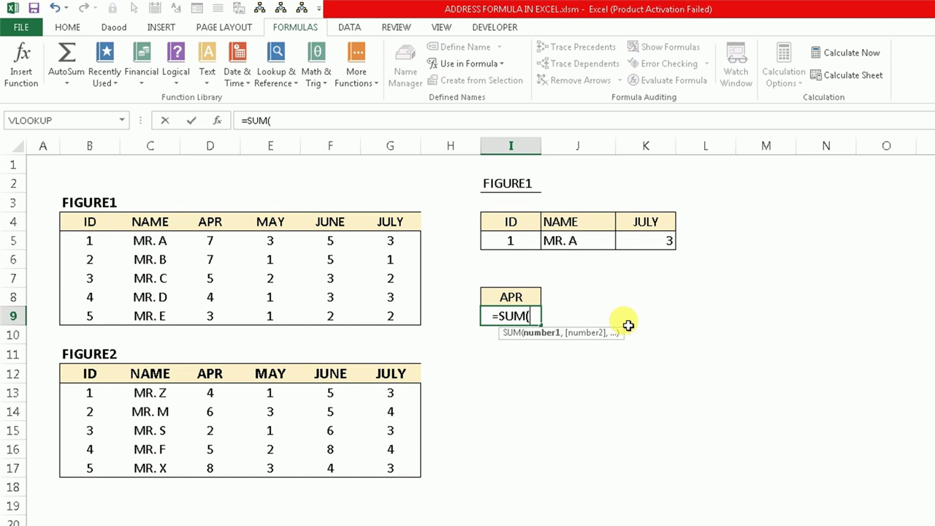
text(INDI)
key(Tab)
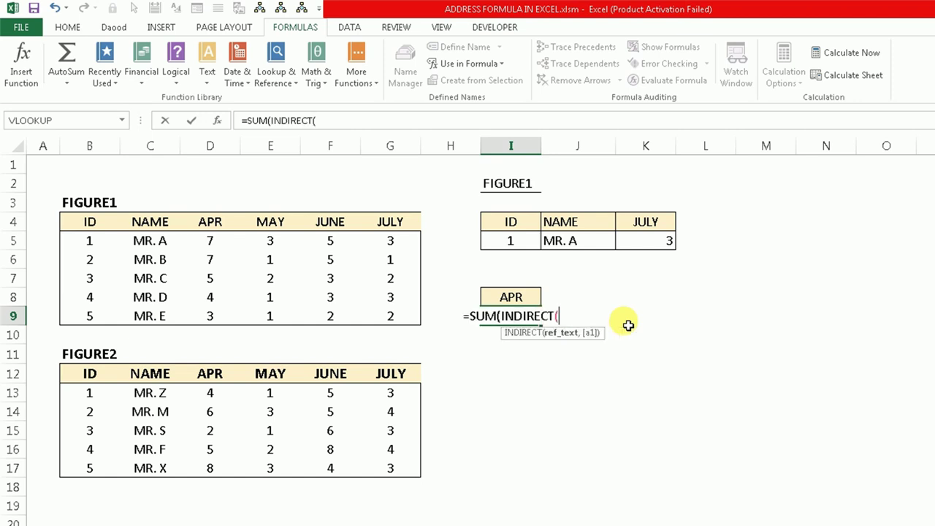
click(527, 291)
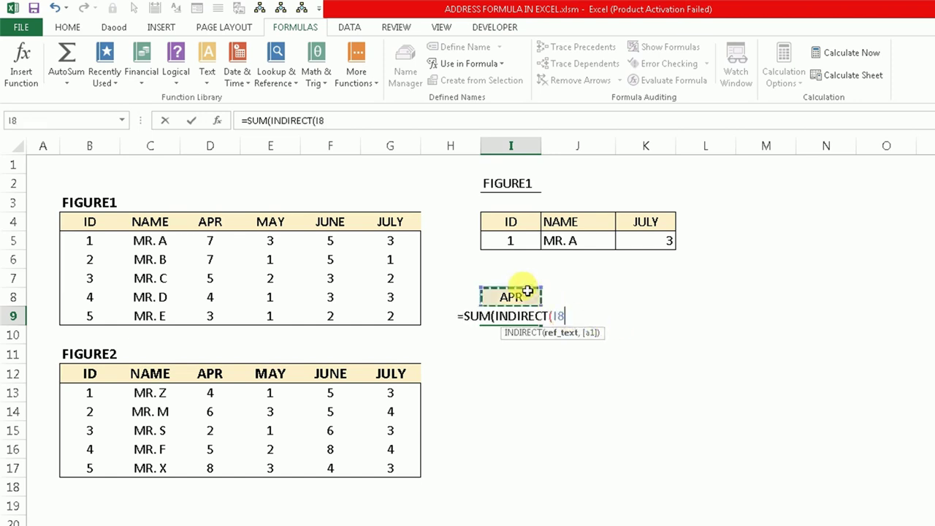
text()))
key(Return)
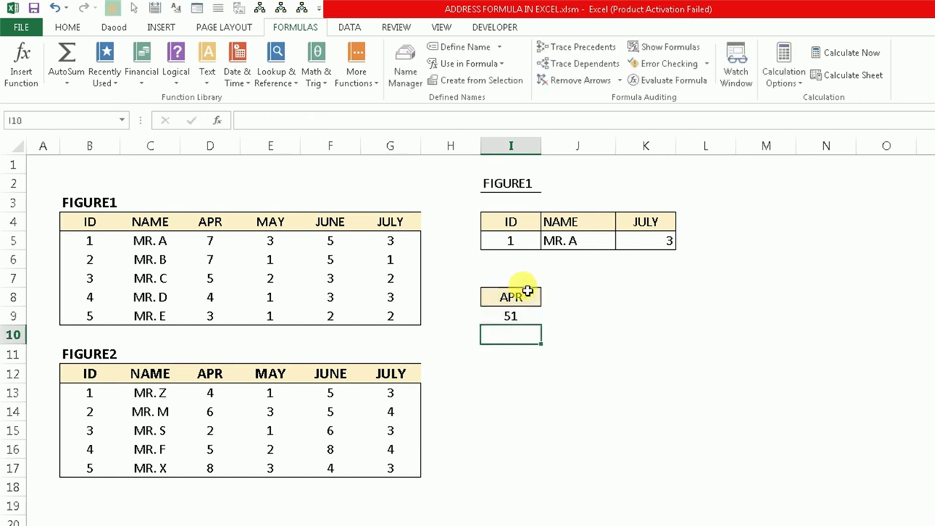
click(520, 314)
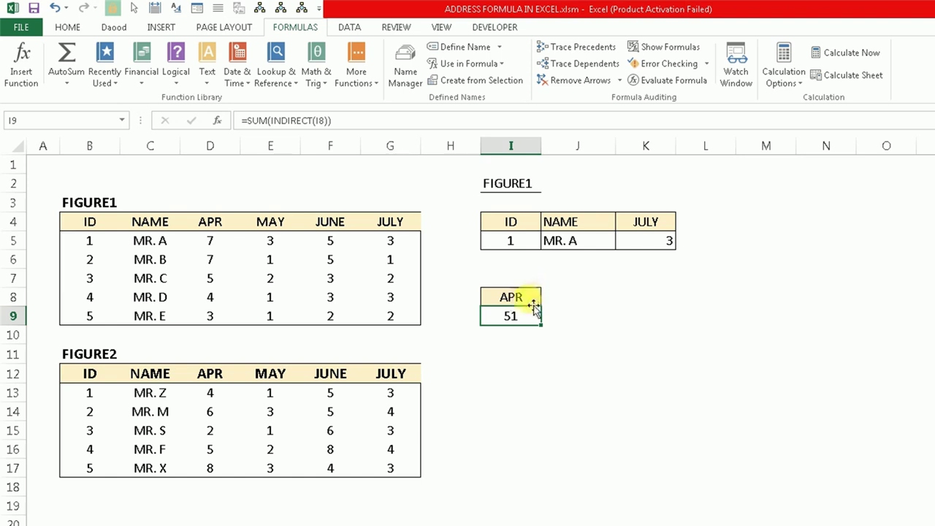
Step: Switch the I8 month dropdown to MAY so the total shows 18
click(531, 297)
click(547, 298)
click(538, 325)
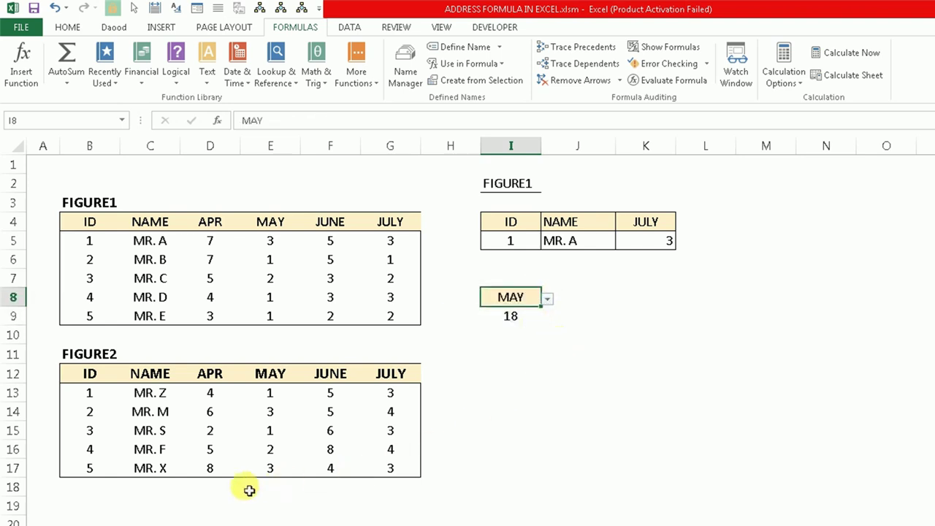
click(216, 488)
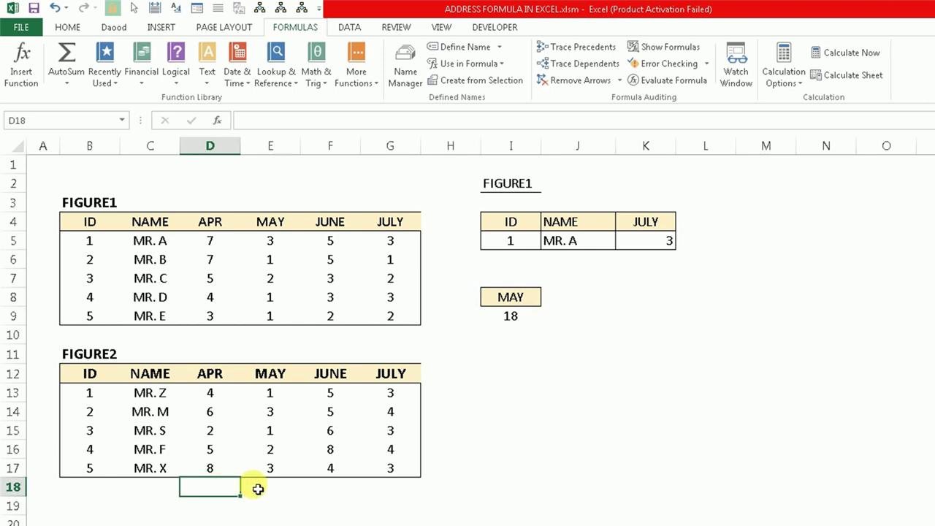
Step: AutoSum the APR column into D18 as =SUM(APR)
key(alt+equal)
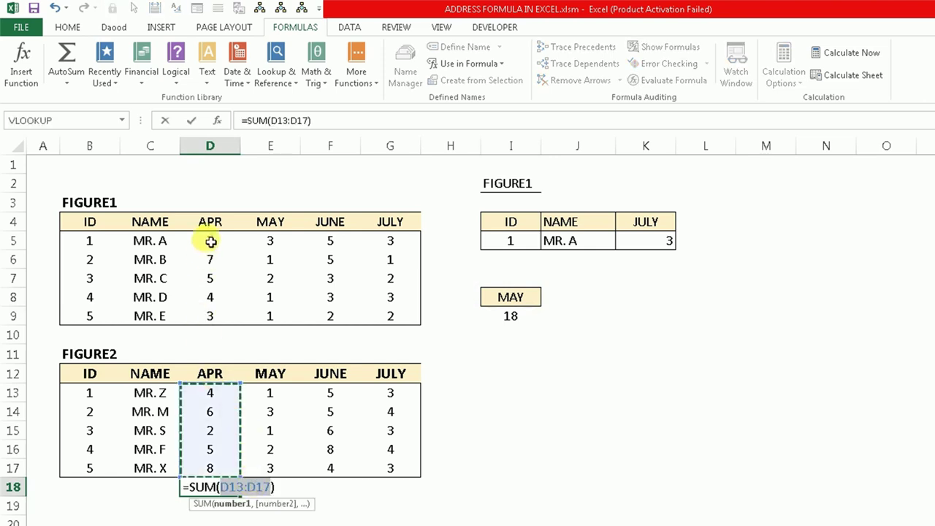
drag(209, 241, 213, 469)
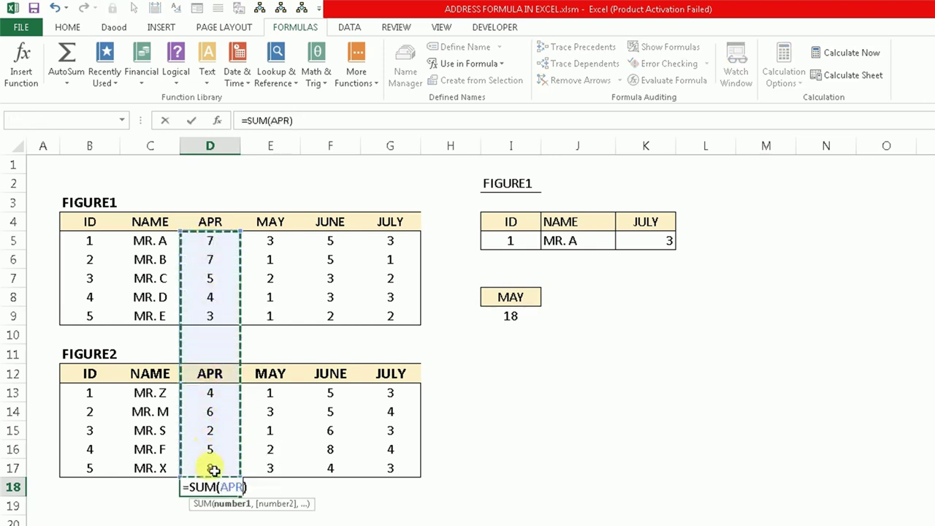
key(Return)
click(223, 487)
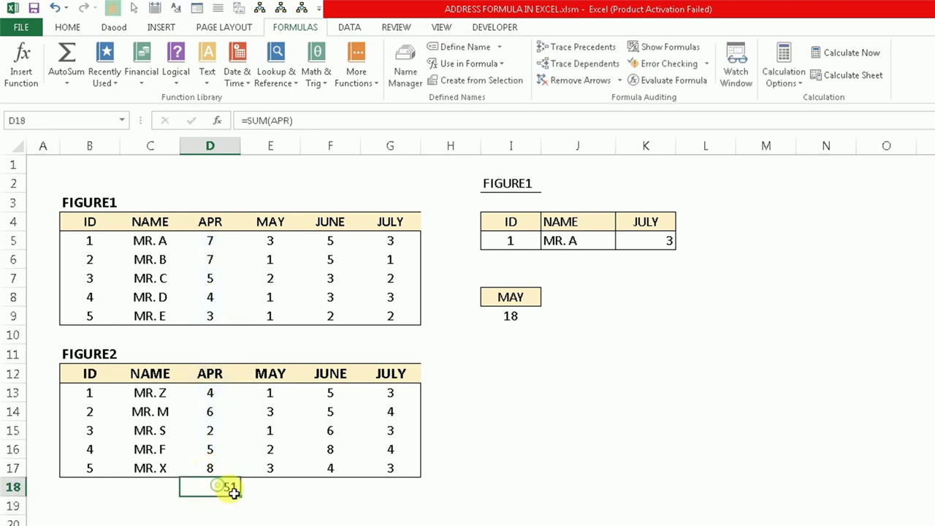
Step: Fill the D18 total across to G18 and inspect the copied totals, all showing 51
drag(240, 496, 397, 503)
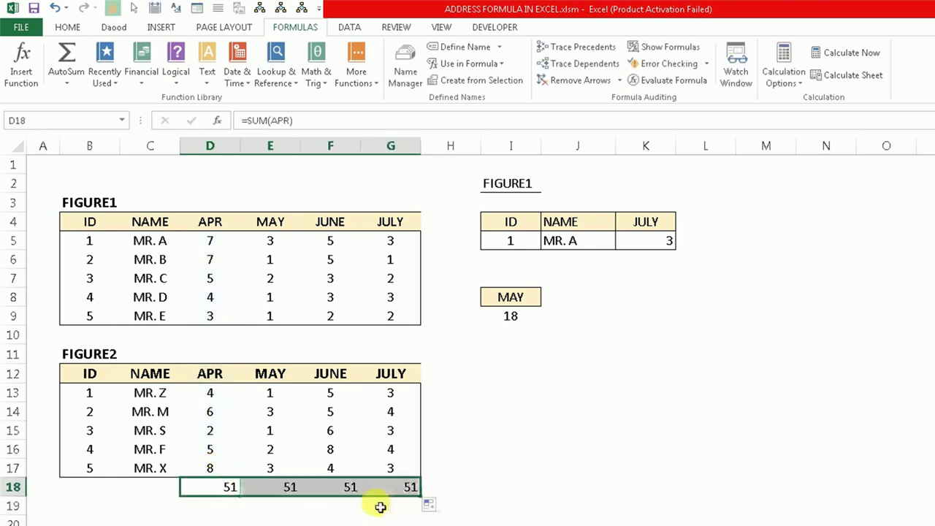
click(230, 488)
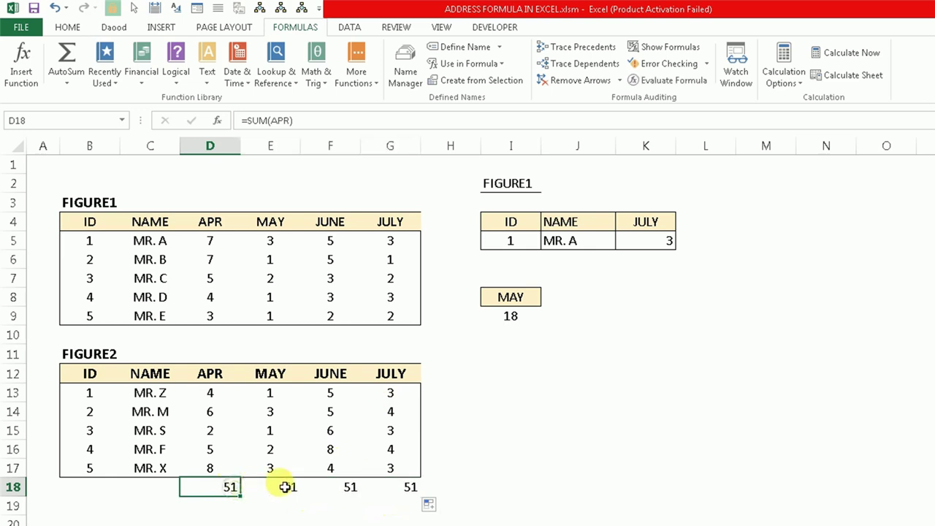
click(283, 486)
click(229, 486)
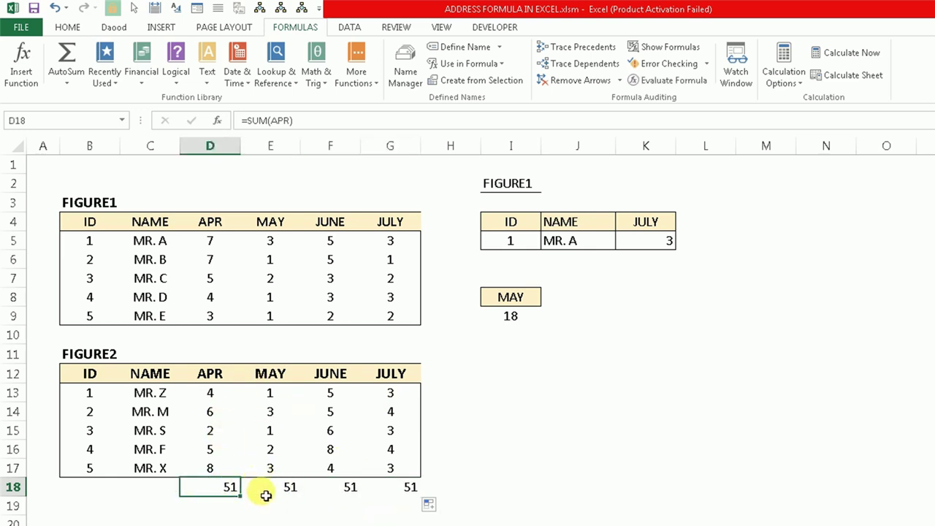
click(264, 489)
click(220, 482)
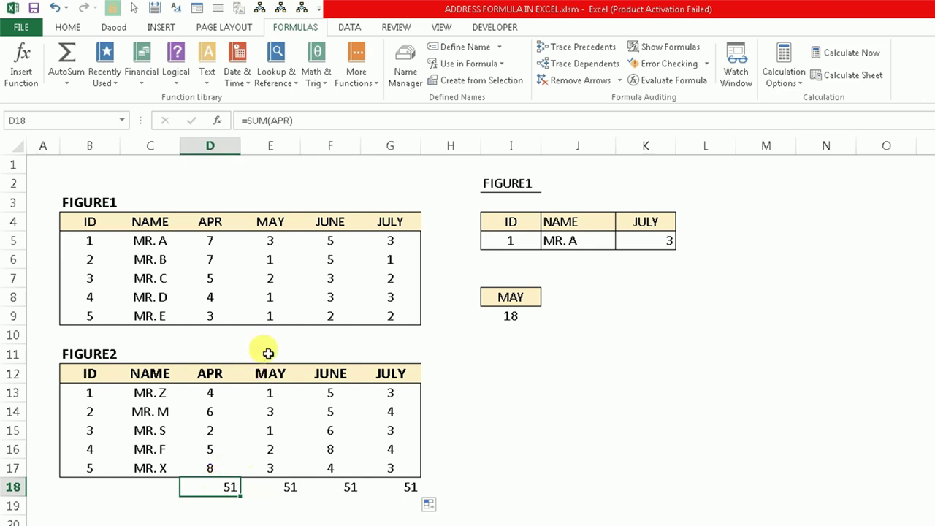
text(D13:D17)
Step: Change D18 to =SUM(D5:D17) and fill it across to G18, giving 51, 18, 46, 28
click(218, 242)
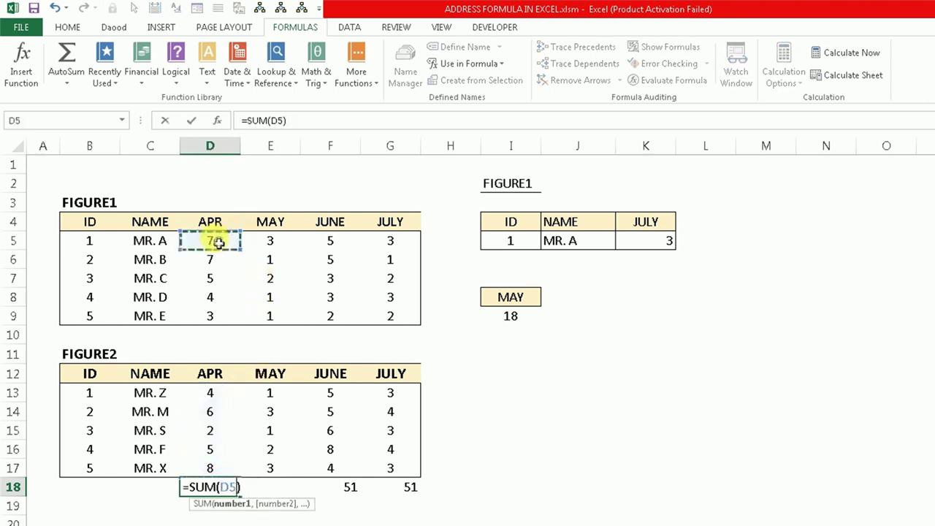
mouse_move(218, 242)
mouse_down()
mouse_move(215, 464)
mouse_move(217, 457)
mouse_up()
key(BackSpace)
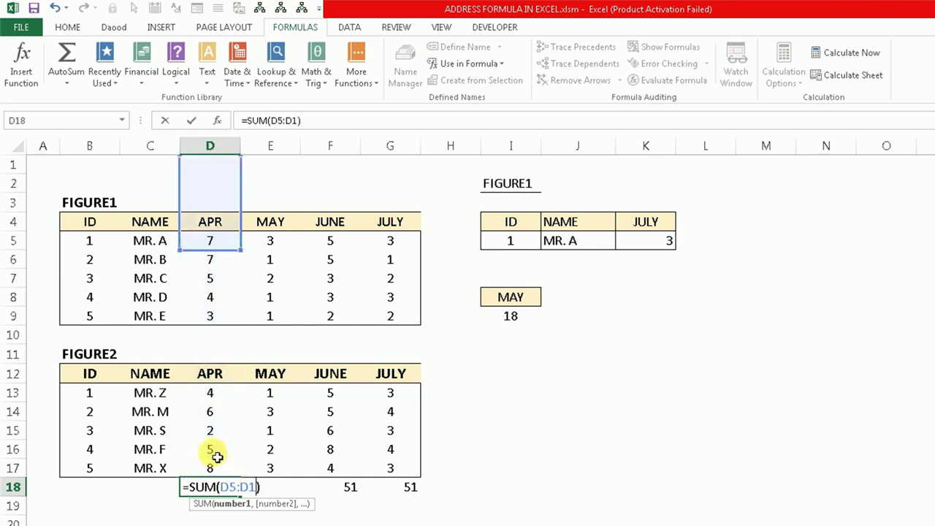
text(7)
key(Return)
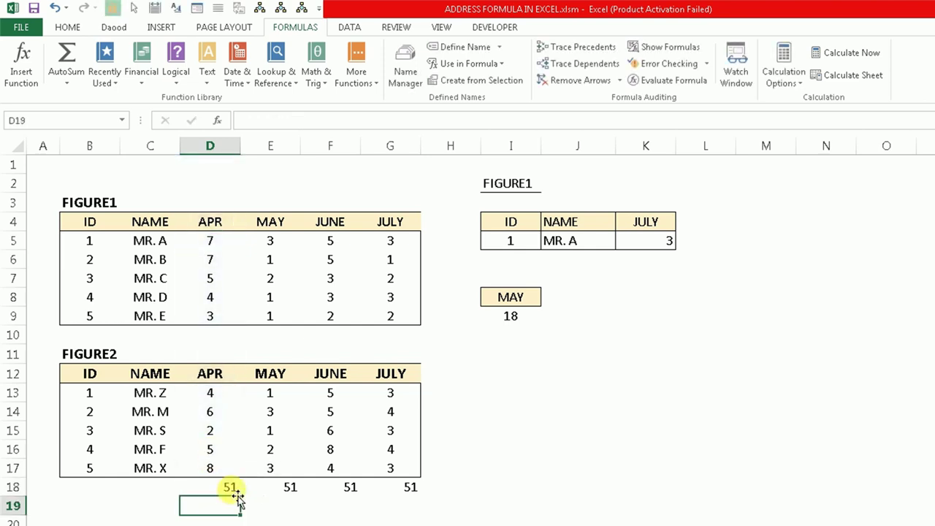
click(218, 490)
drag(240, 496, 409, 496)
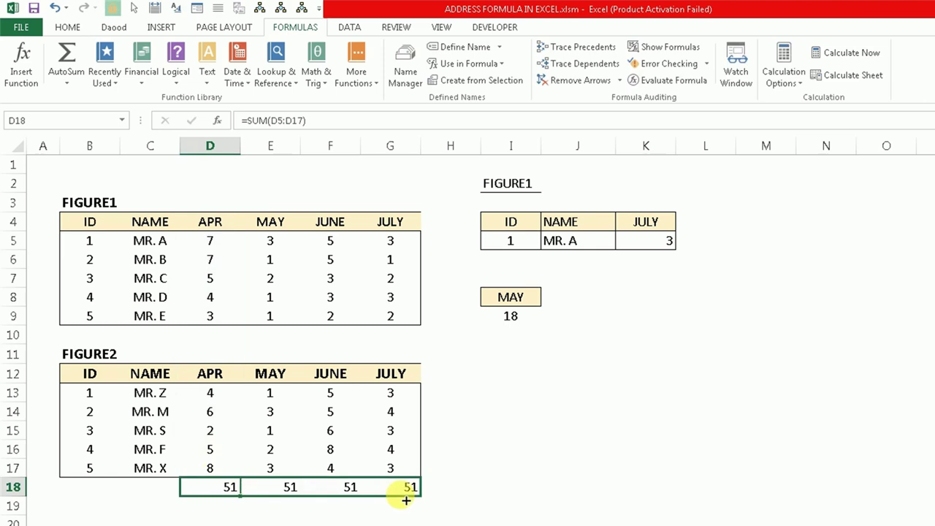
click(512, 482)
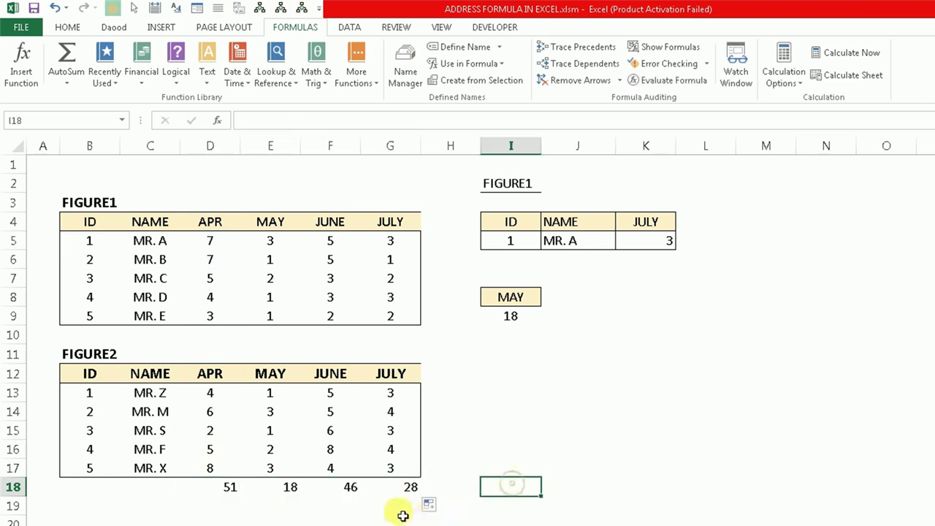
Step: Select the four month totals in D18:G18
click(205, 491)
drag(205, 491, 392, 483)
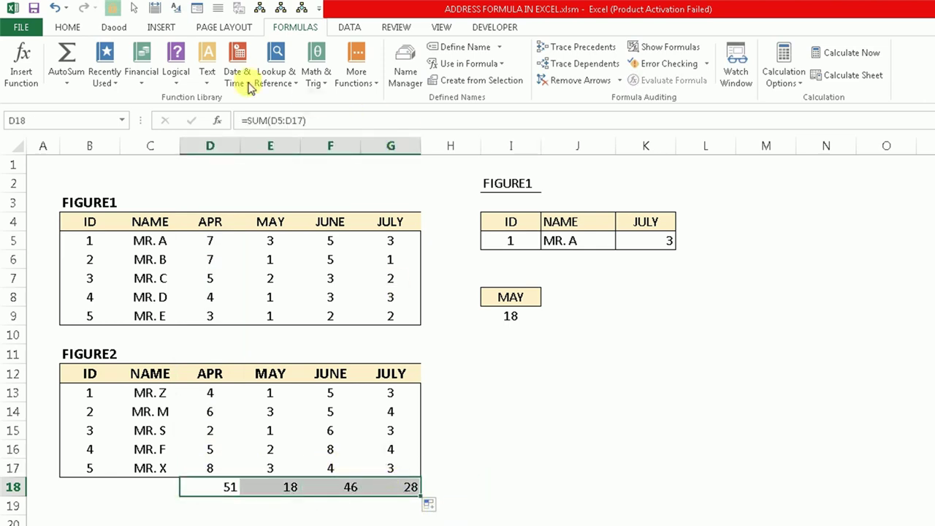
click(68, 27)
Step: Centre the row 18 month totals D18:G18
click(291, 75)
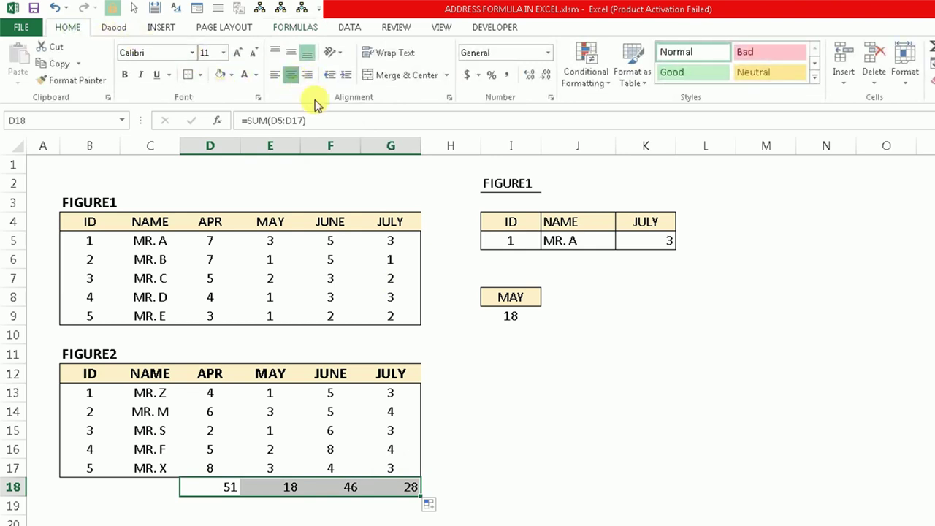
click(519, 392)
click(517, 316)
Step: Set the I8 month box to JUNE, then JULY, so its total reads 28
click(536, 298)
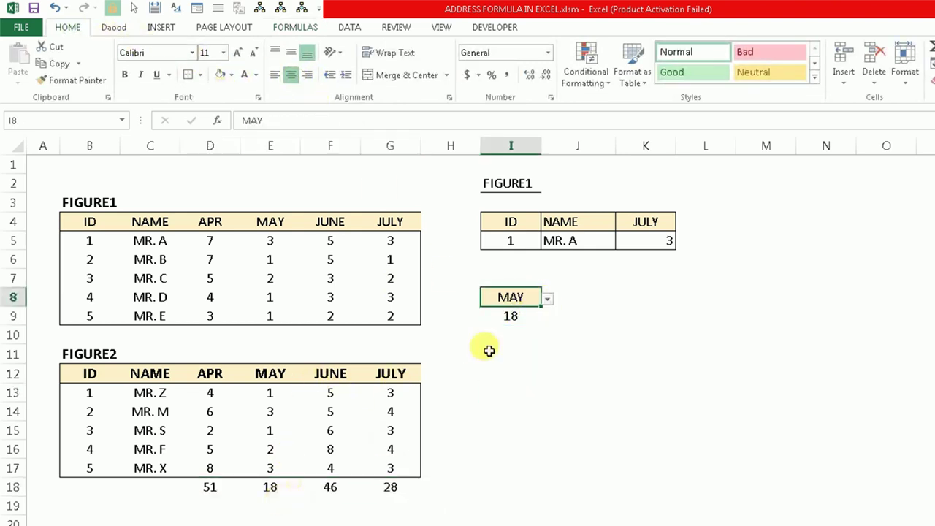
click(547, 299)
click(529, 337)
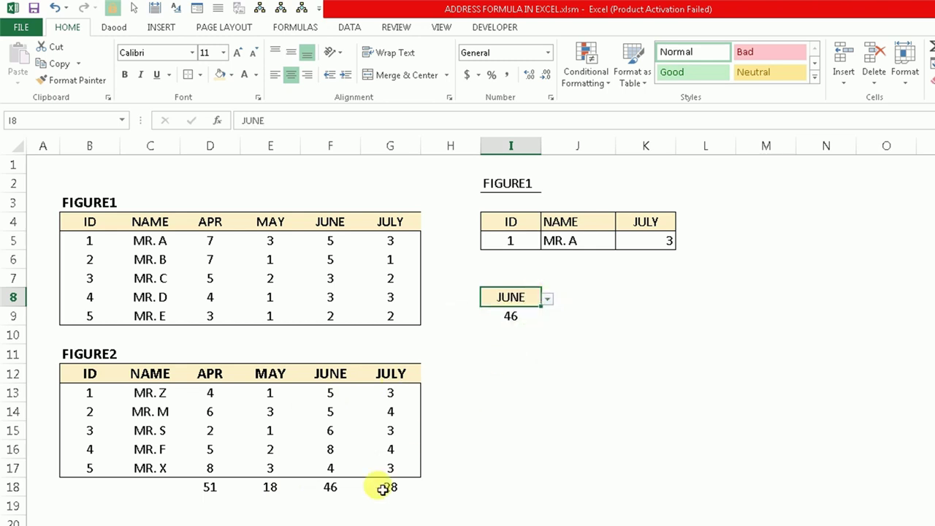
click(546, 299)
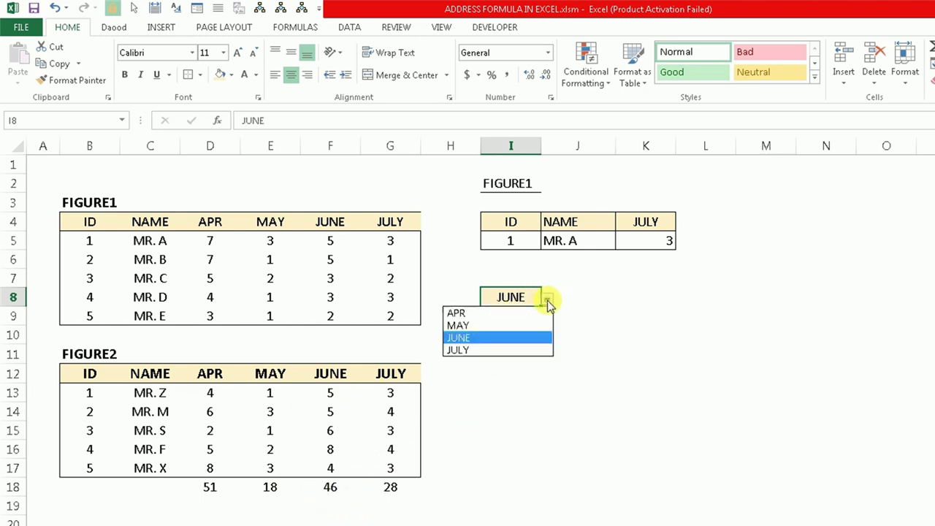
click(509, 349)
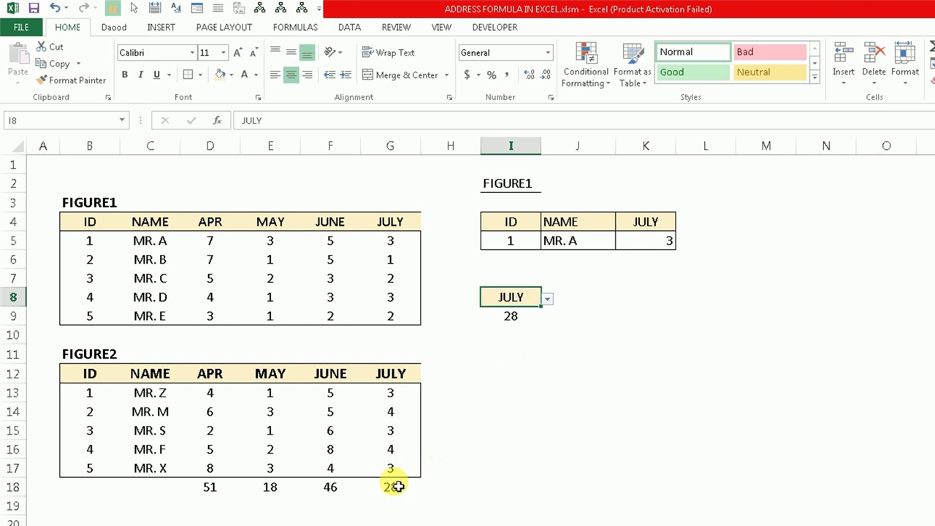
click(558, 345)
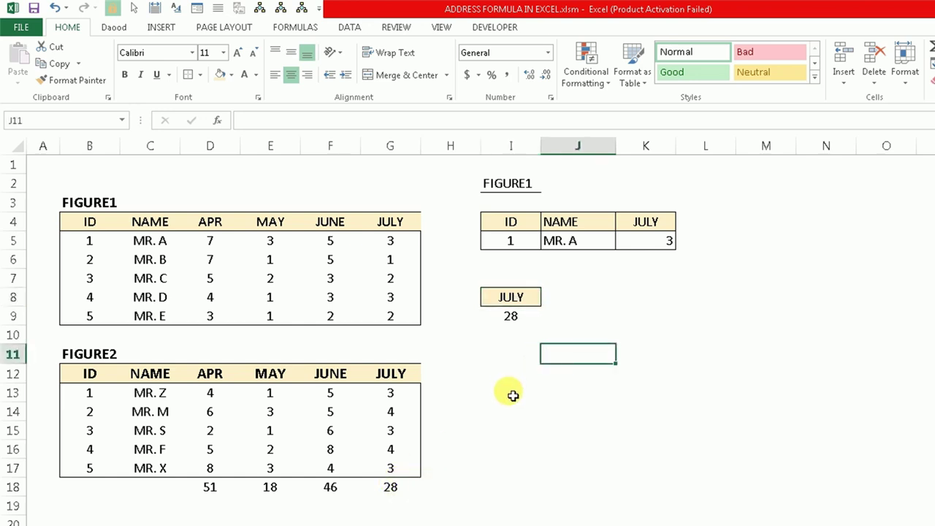